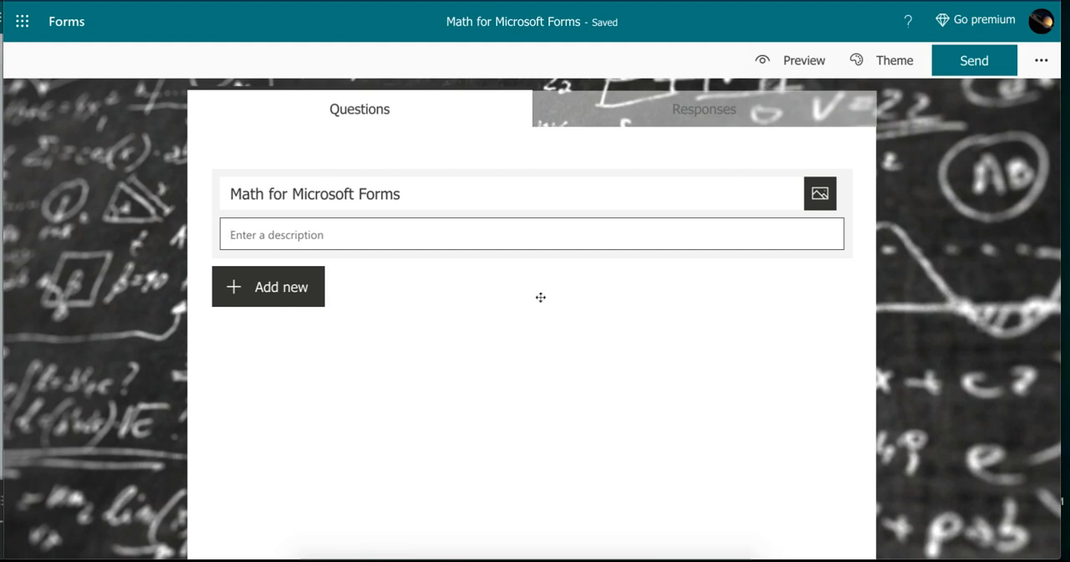
- Add a text question reading "What kind of math can I type in Microsoft Forms?"
click(282, 293)
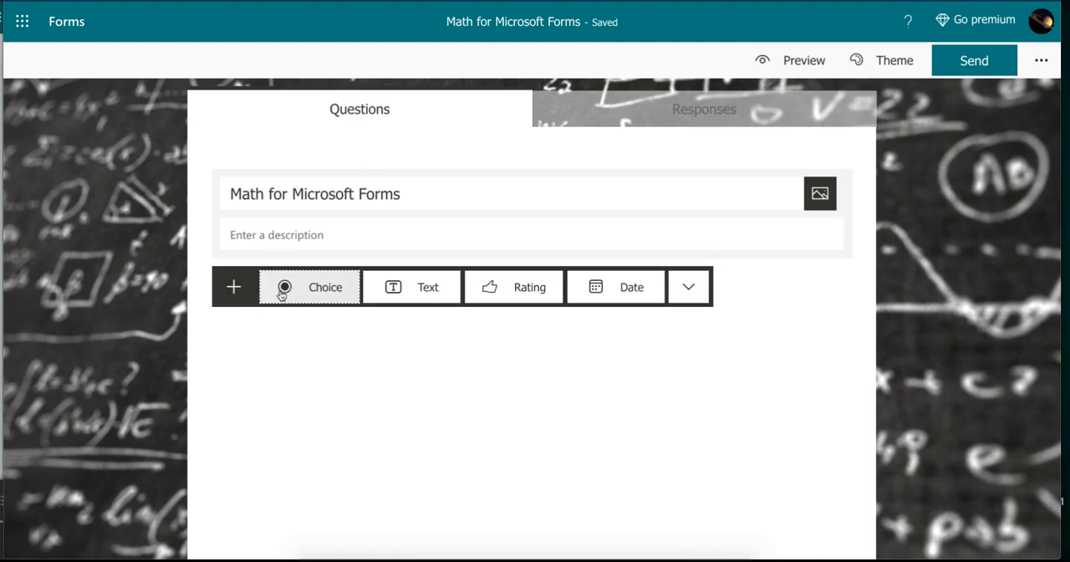
click(396, 287)
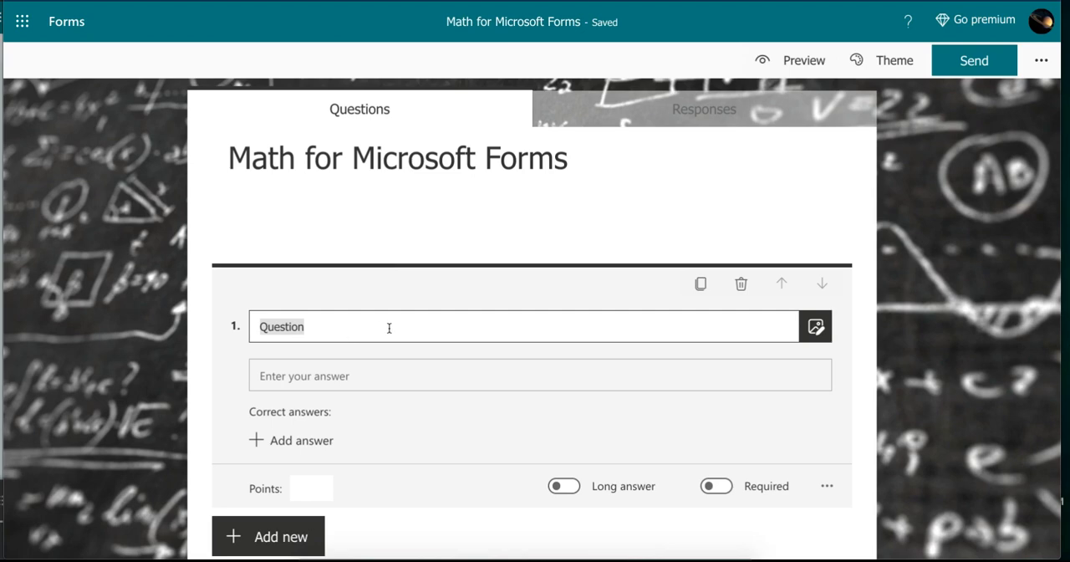
text(What )
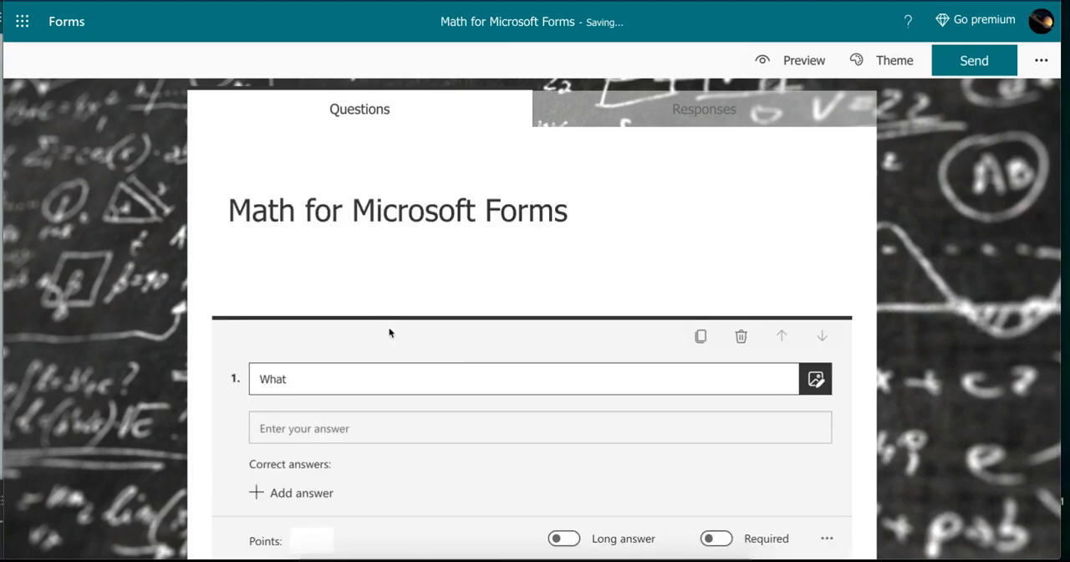
text(kind of math can I typ)
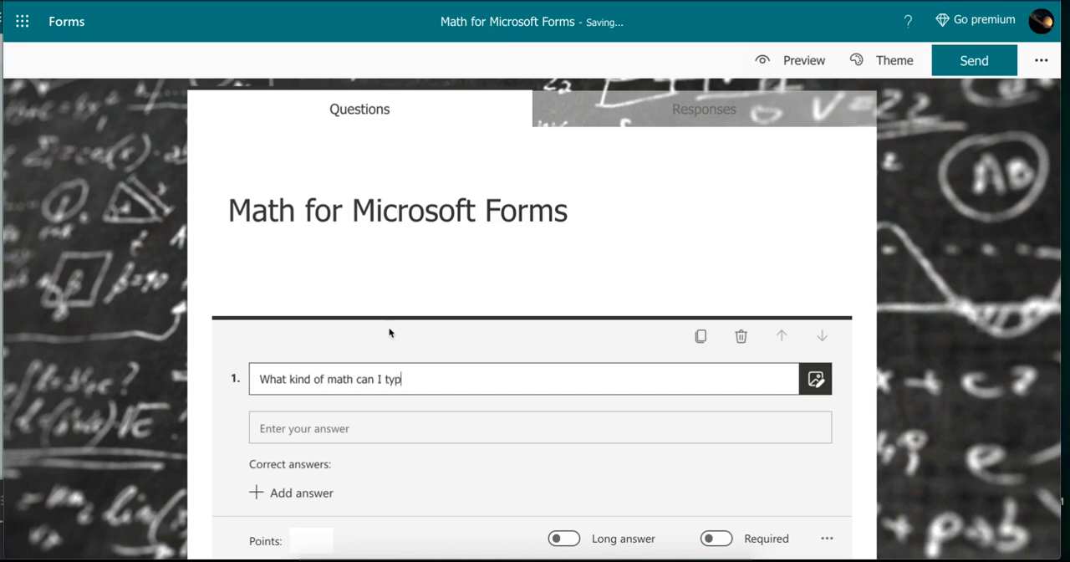
text(e in Microsoft Forms?)
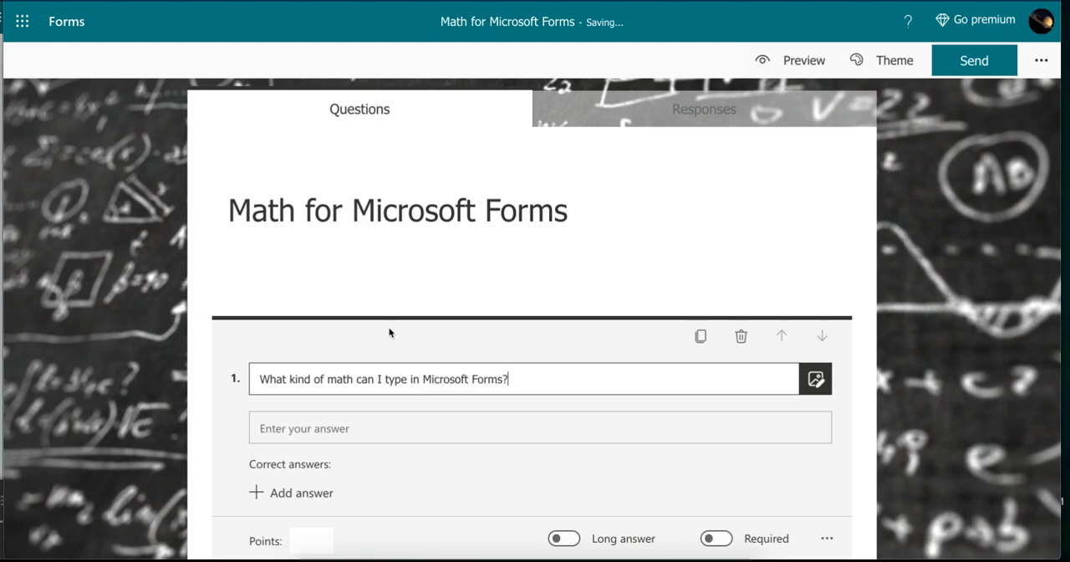
click(563, 427)
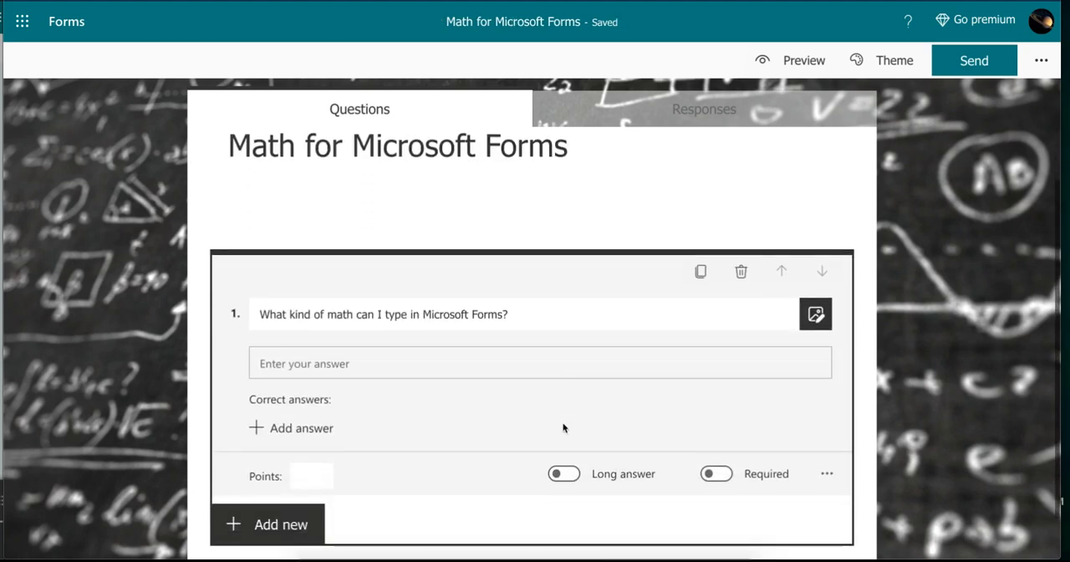
- Enable the Math option for question 1 so it has an equation field
click(828, 474)
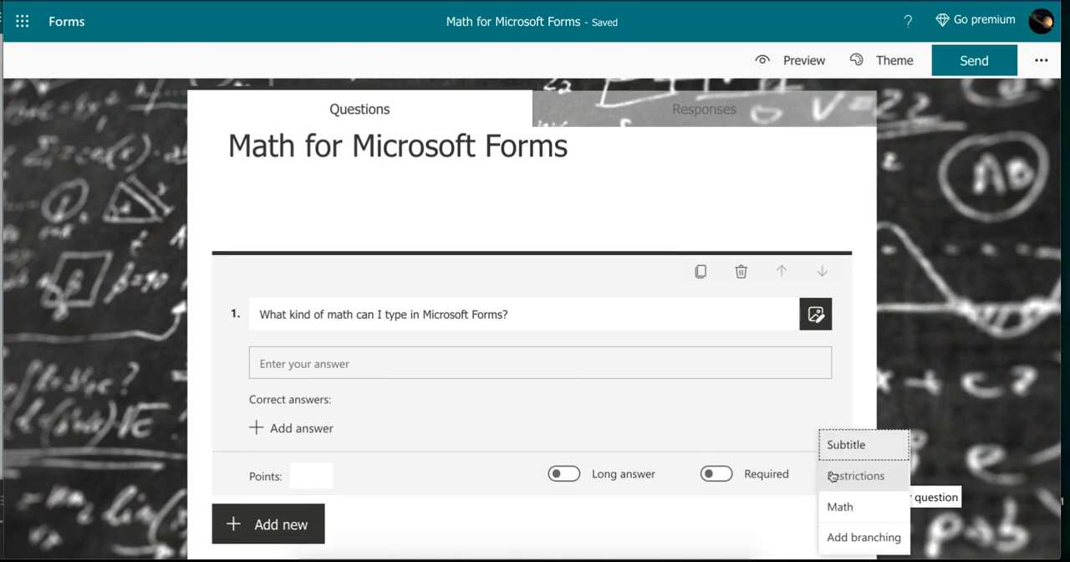
click(809, 489)
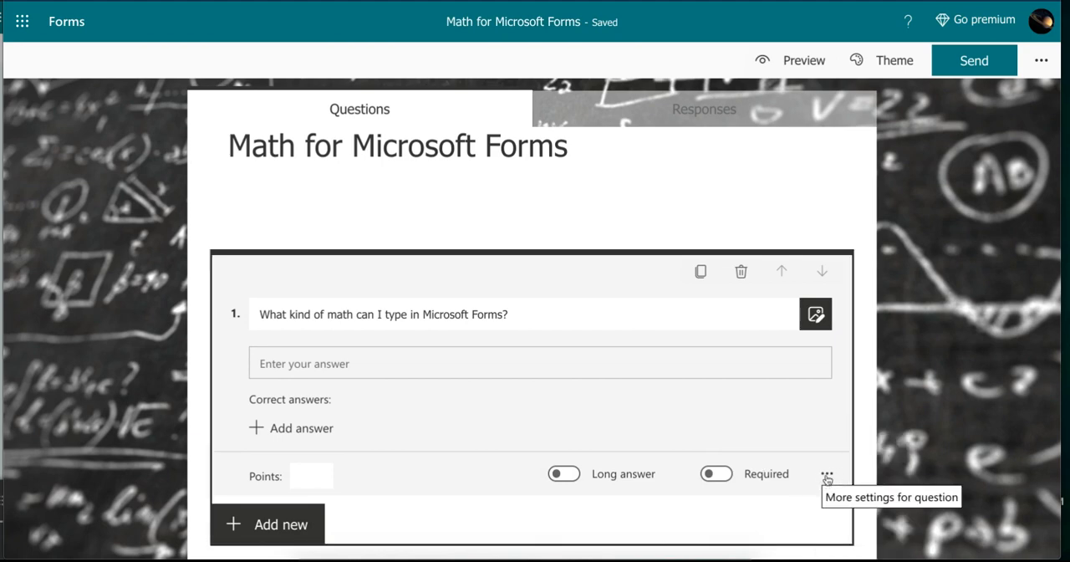
click(827, 475)
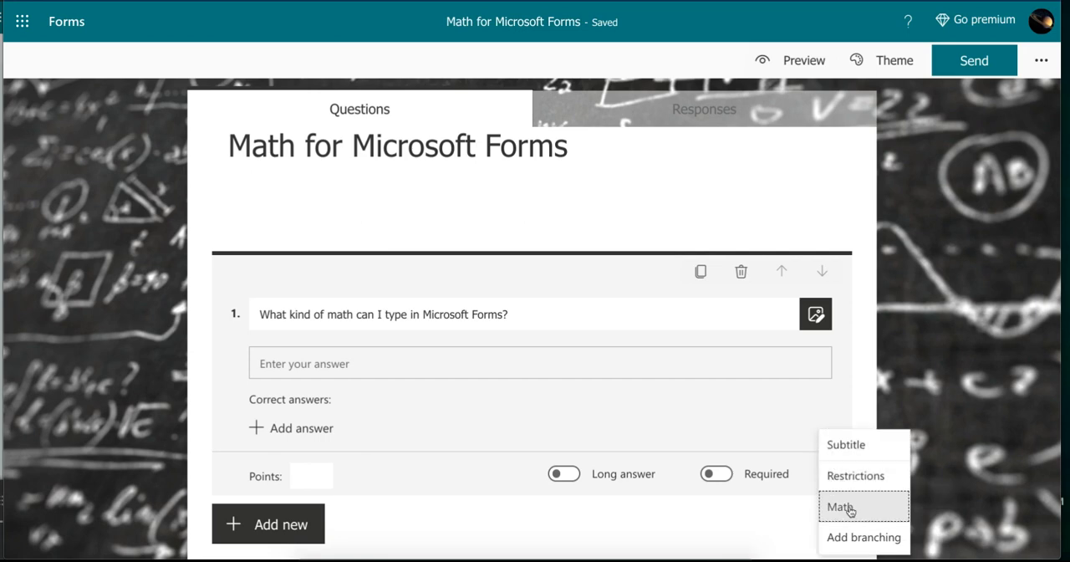
click(848, 507)
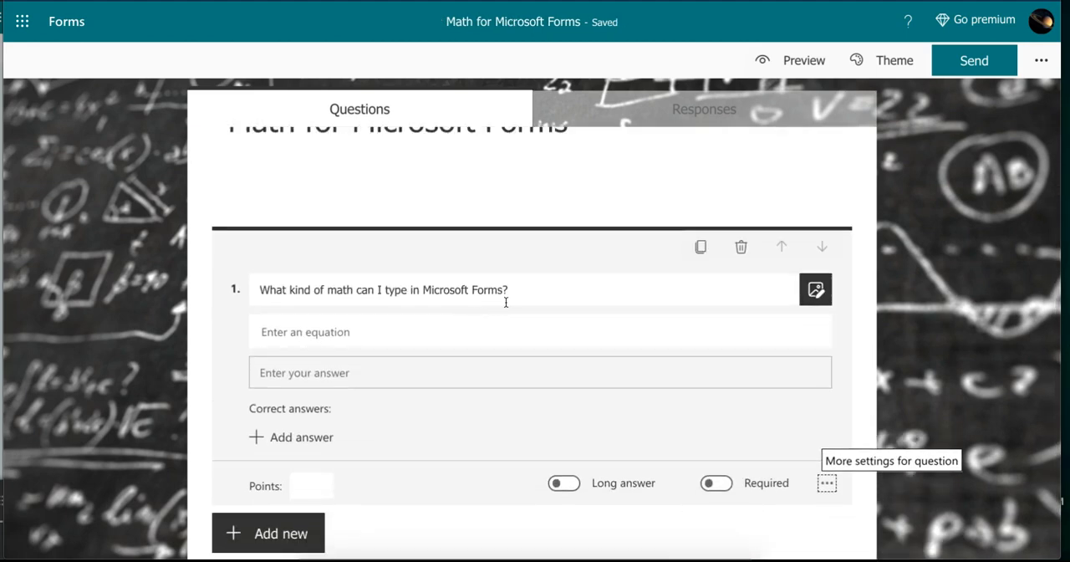
- Add a second line to question 1's text reading "Solve the equation below:"
click(505, 301)
key(Return)
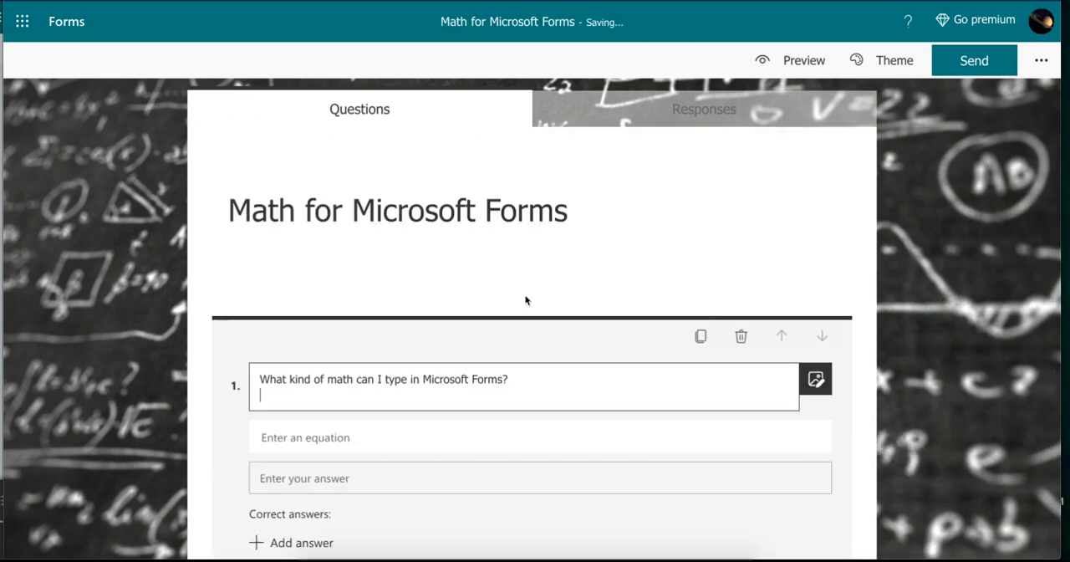
text(Solve the equation b)
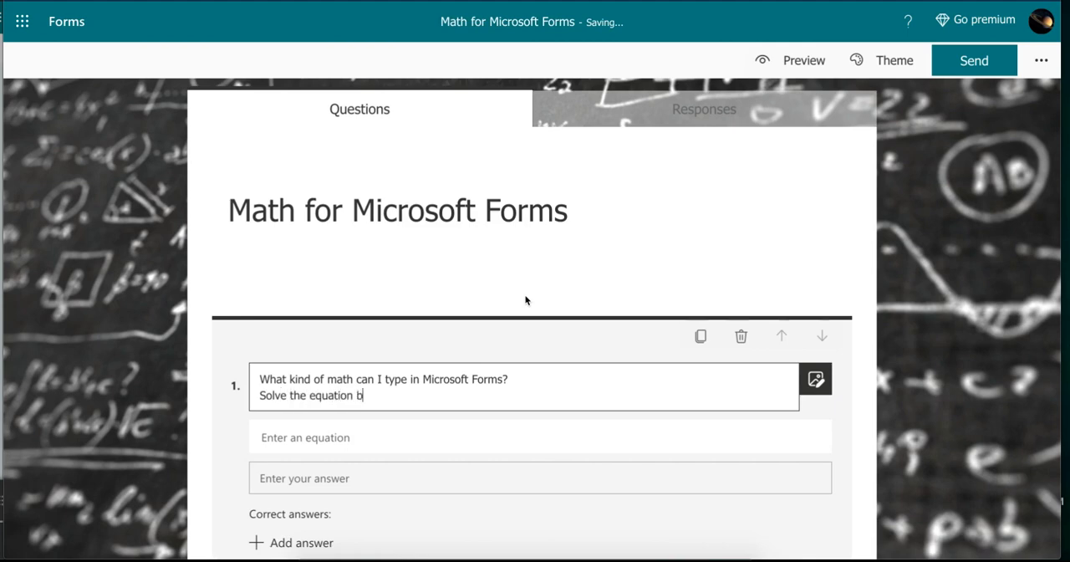
text(elow:)
- Enter the integral ∫ x² dx = as question 1's equation, using the LaTeX command \int for the integral sign
click(441, 435)
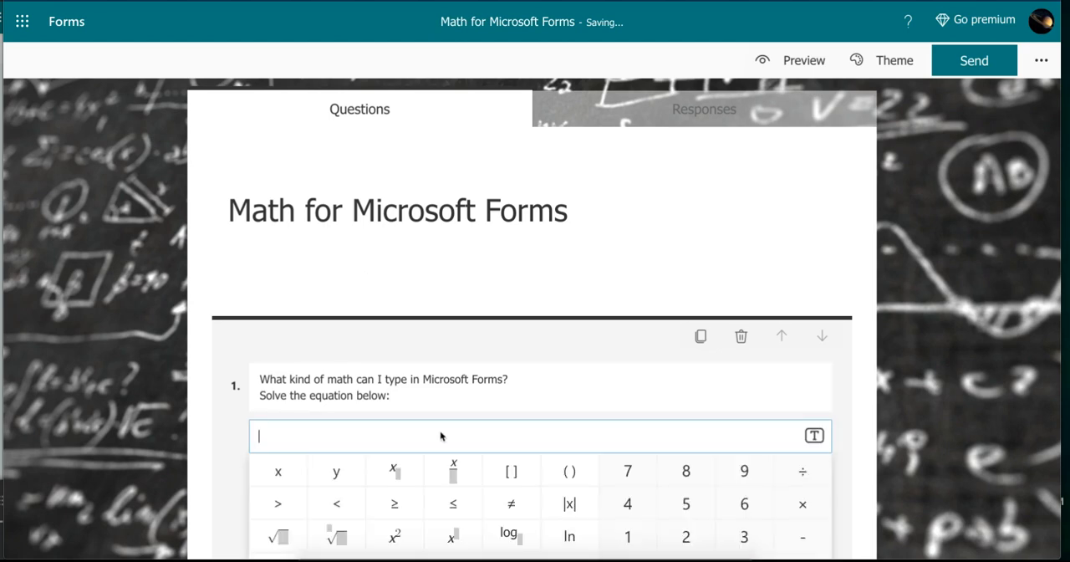
scroll(441, 435, down, 2)
scroll(441, 432, up, 2)
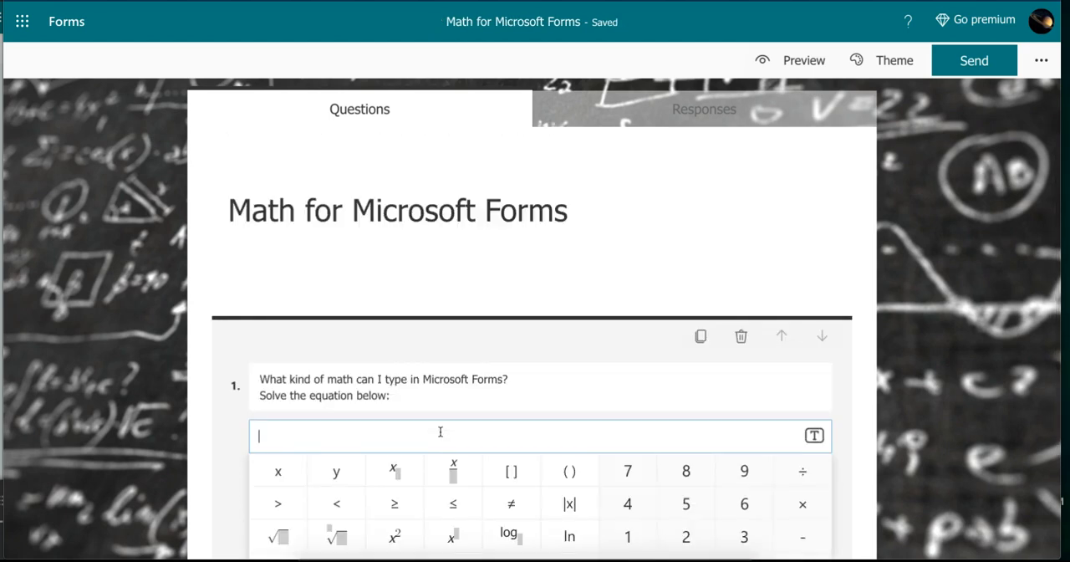
scroll(441, 432, down, 2)
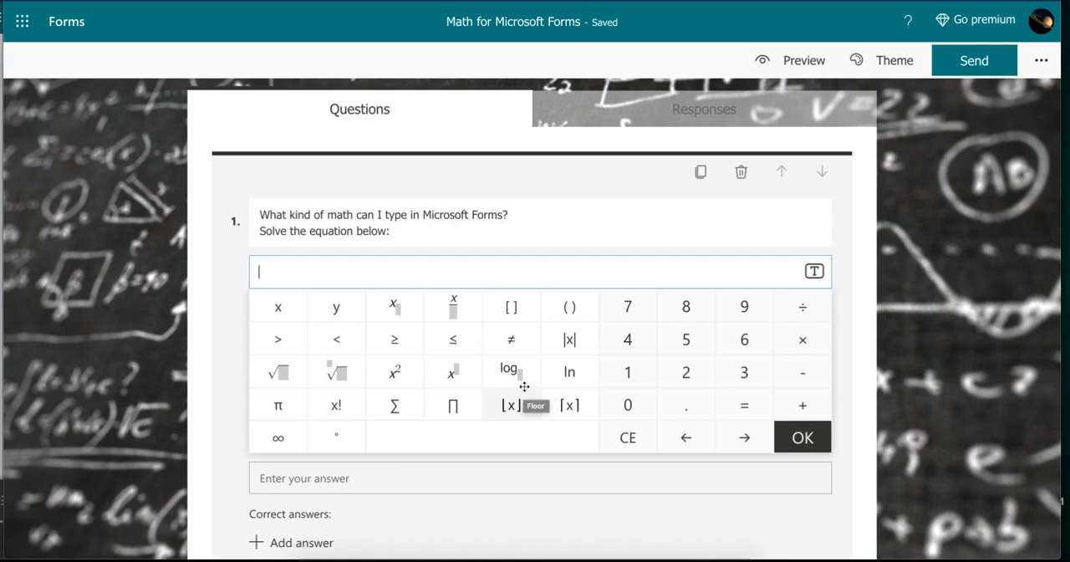
text(\)
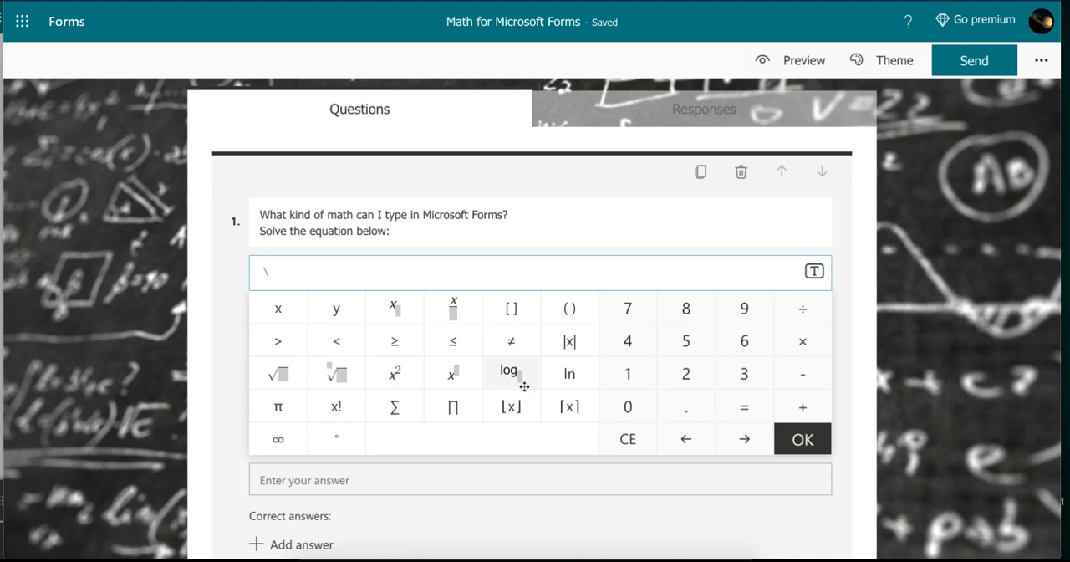
text(int)
key(space)
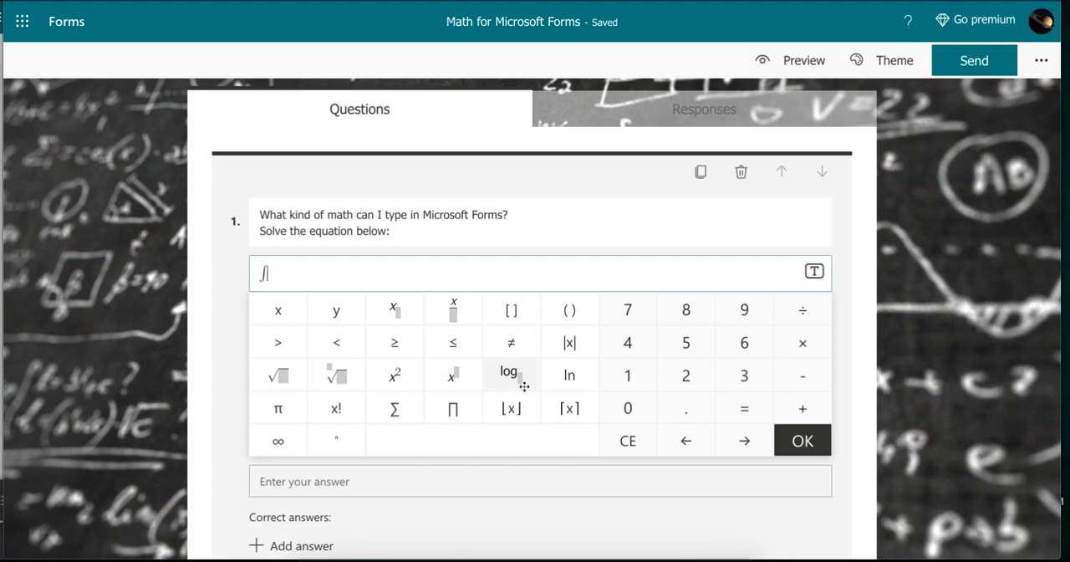
key(BackSpace)
text(^)
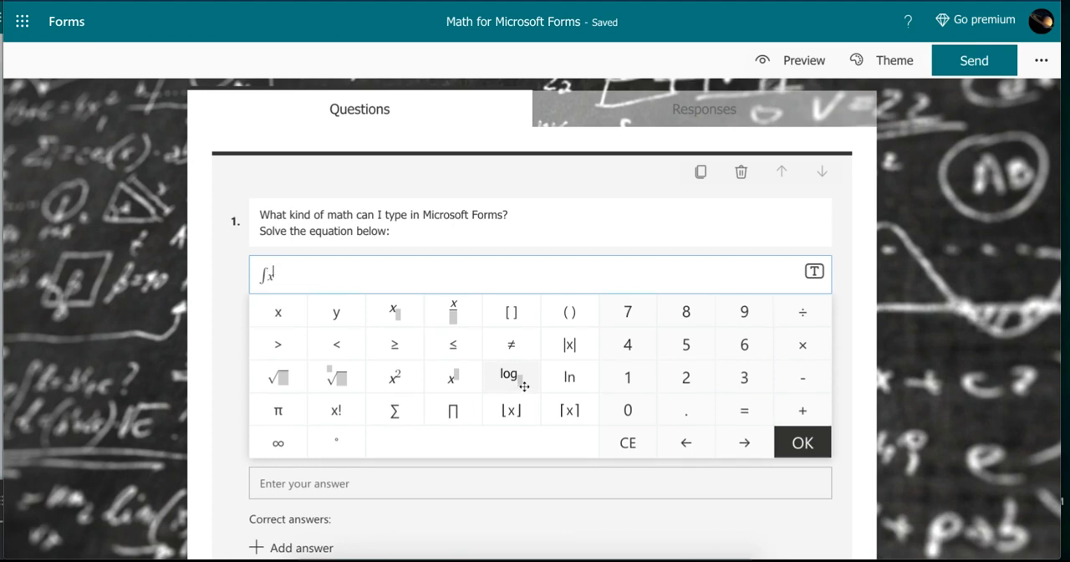
text(2)
key(Right)
key(Left)
key(Right)
text(dx =)
click(805, 445)
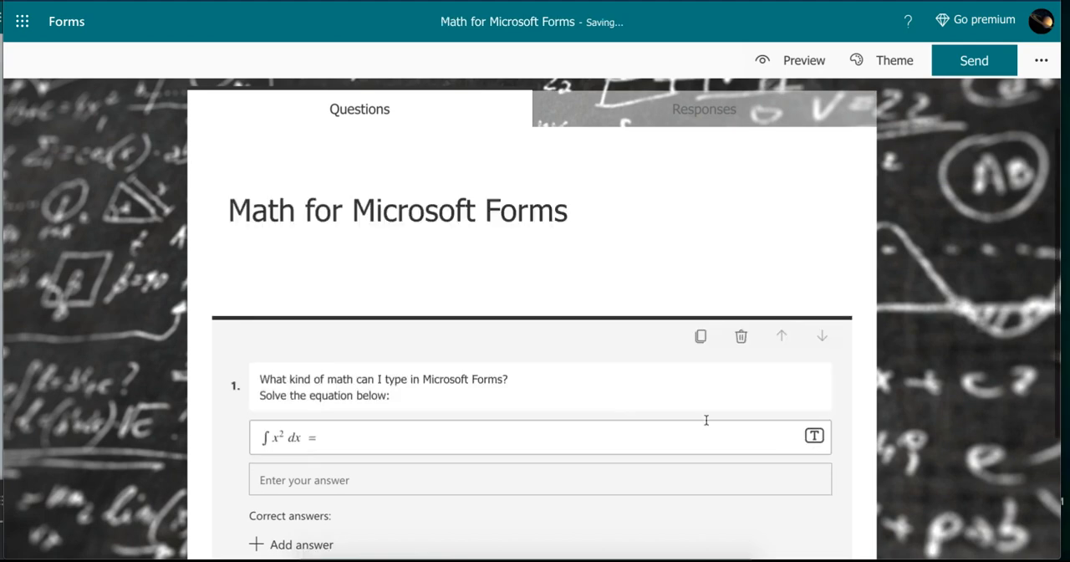
- Add ∫ x² dx = 1/3 x³ + C as a correct answer to question 1
scroll(627, 418, down, 2)
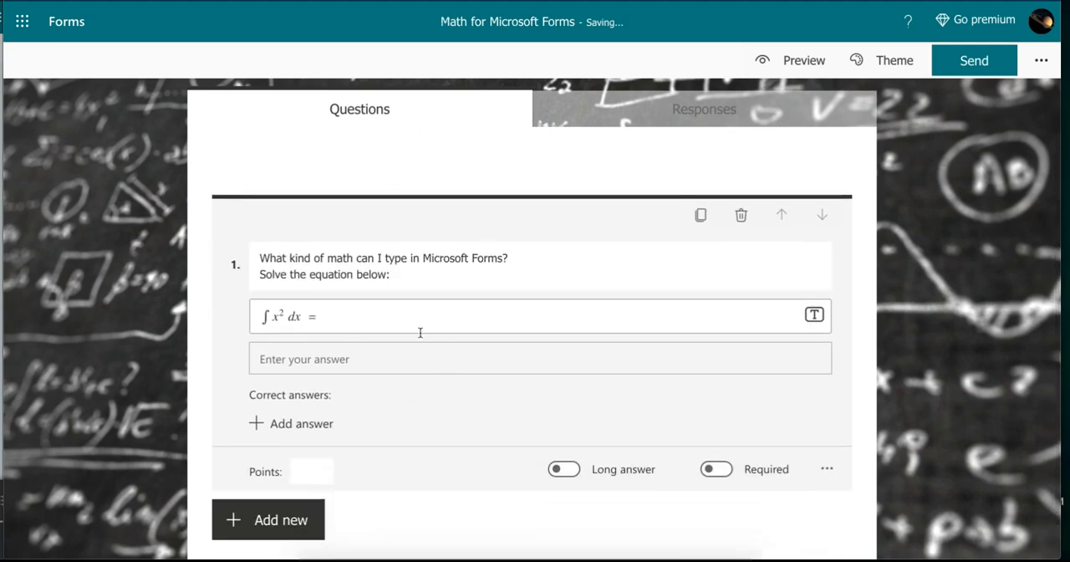
scroll(342, 323, up, 2)
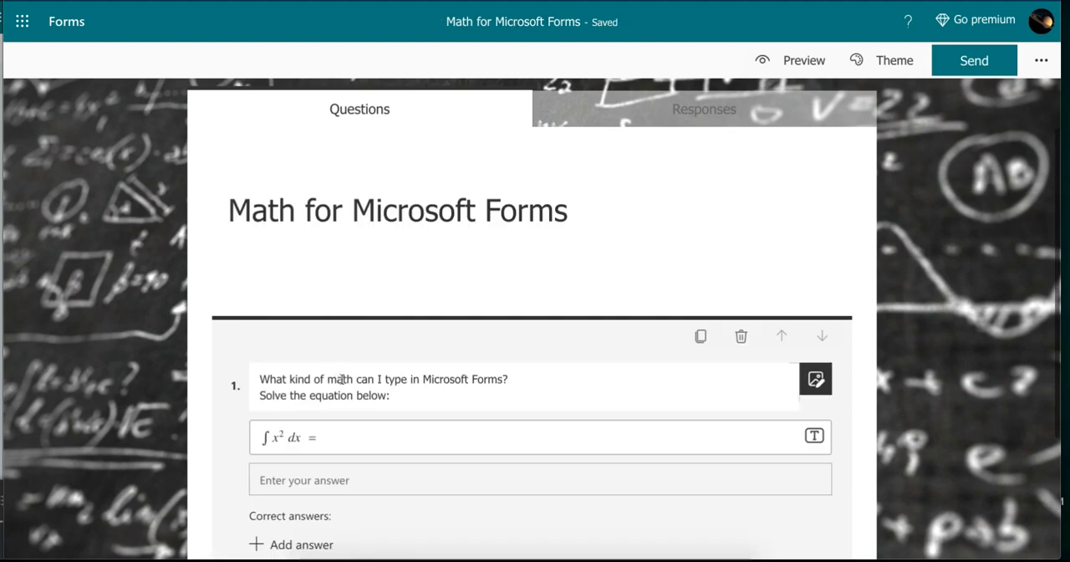
scroll(342, 381, down, 2)
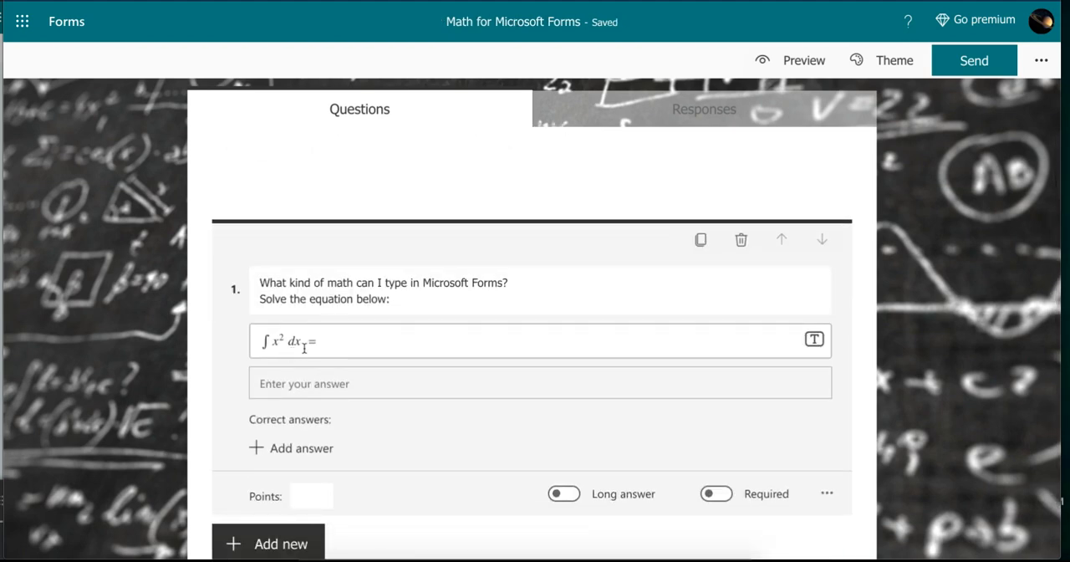
scroll(306, 349, down, 1)
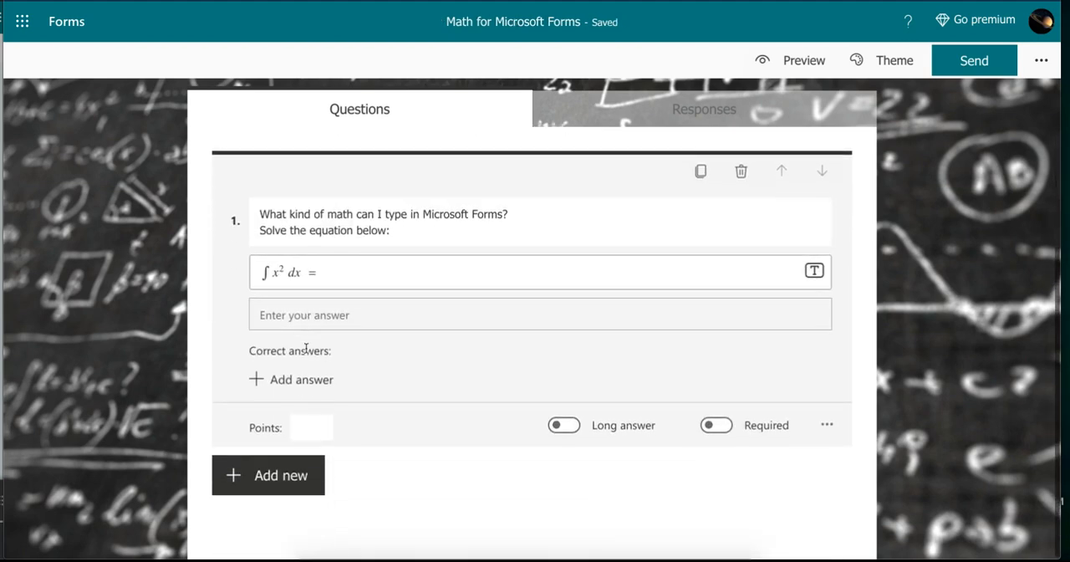
click(258, 380)
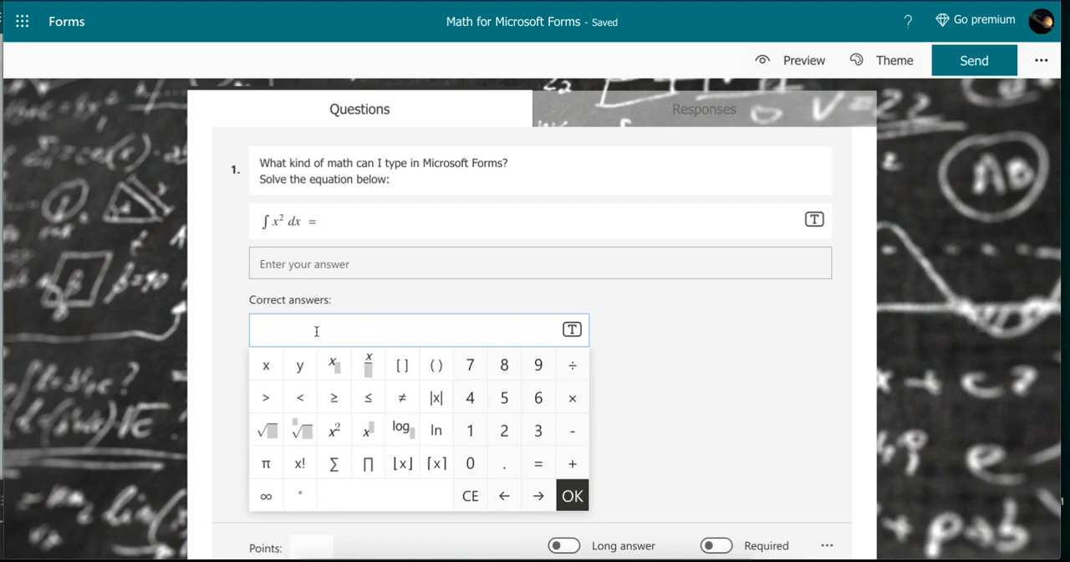
text(\int)
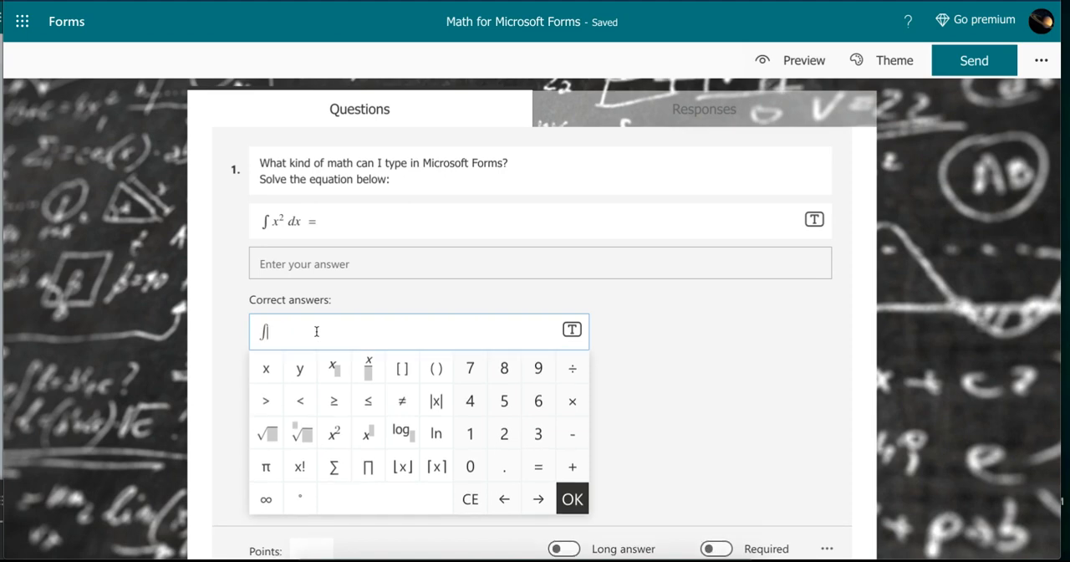
text( x)
text(^2)
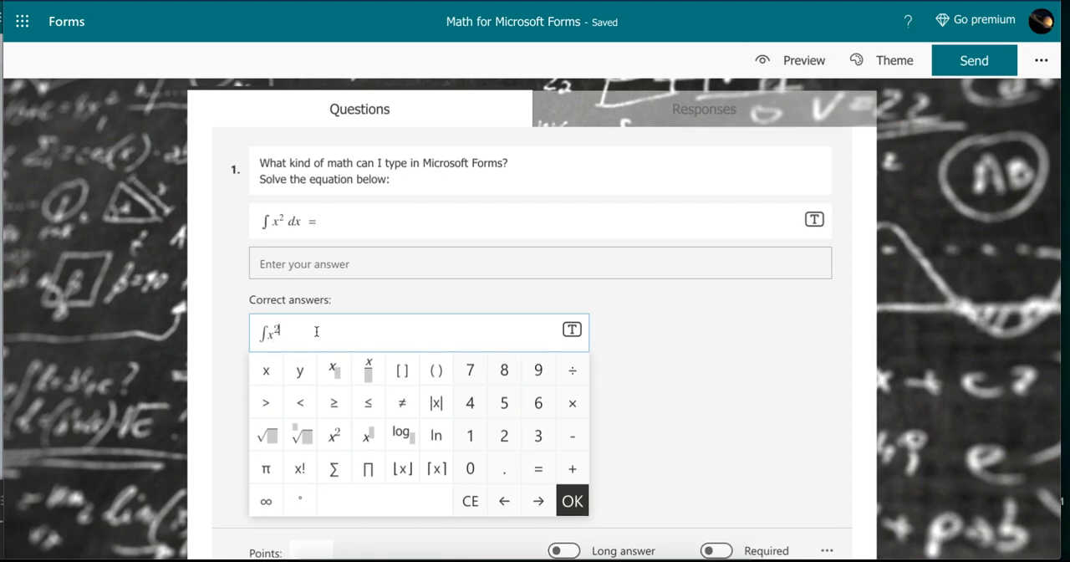
key(Right)
text(dx = 1/3)
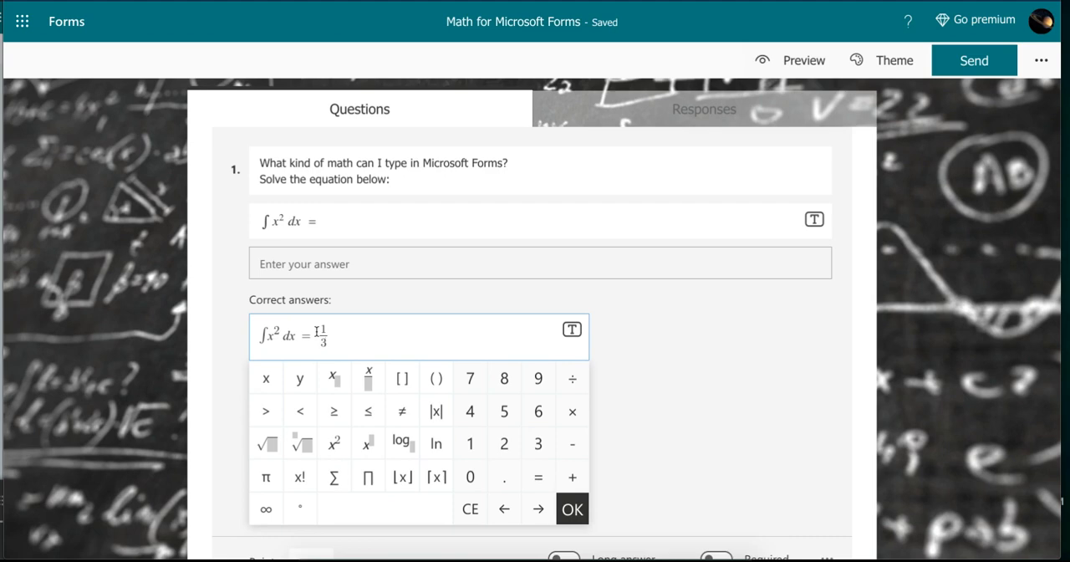
key(Right)
text(x^3)
key(Right)
text(+C)
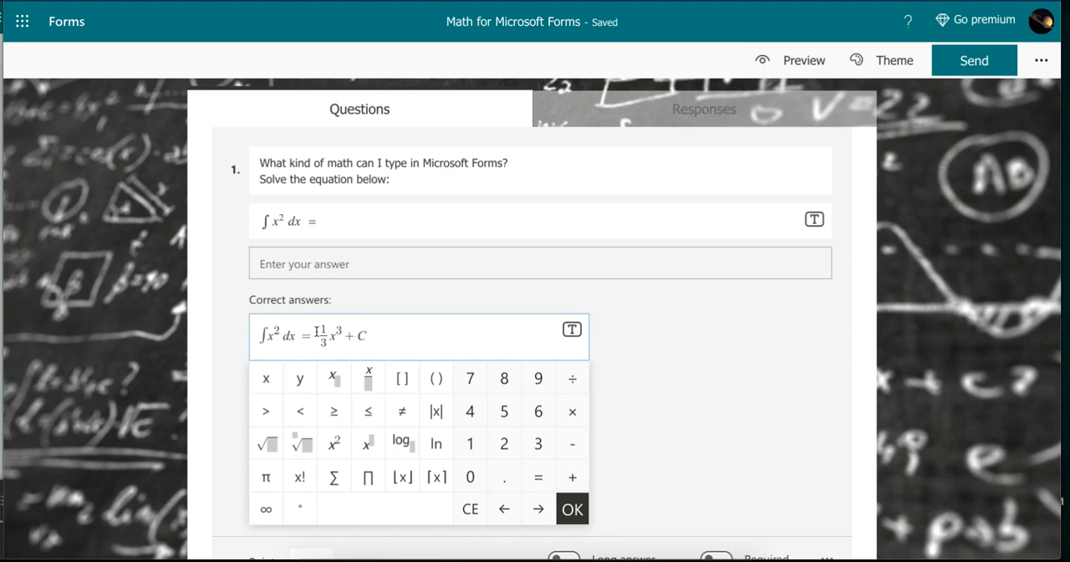
click(573, 510)
- Add 1/3 x³ + C as a second correct answer to question 1
scroll(512, 427, down, 2)
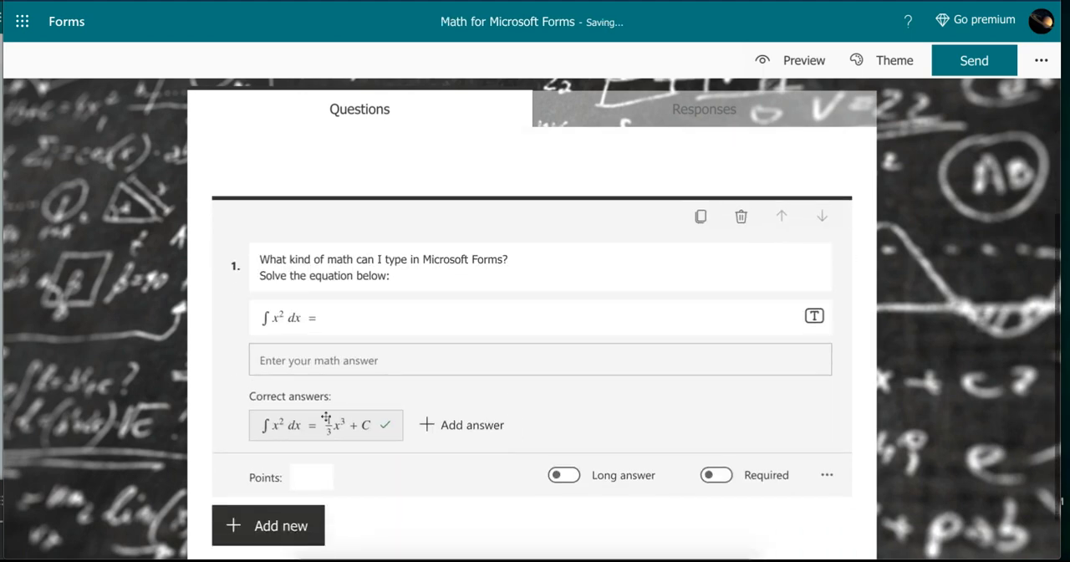
click(428, 425)
text(1/3)
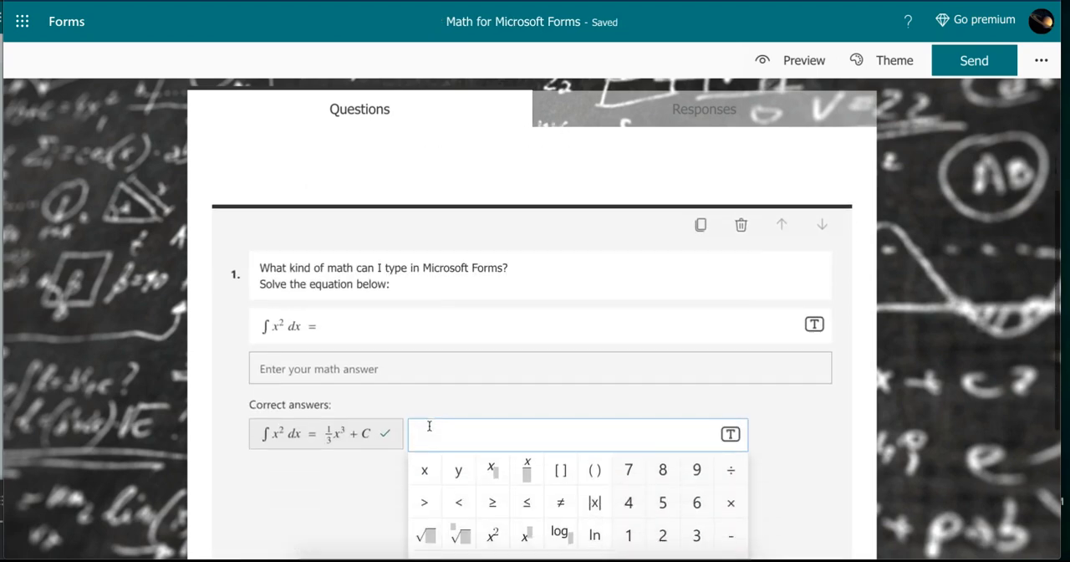
key(Right)
text(x)
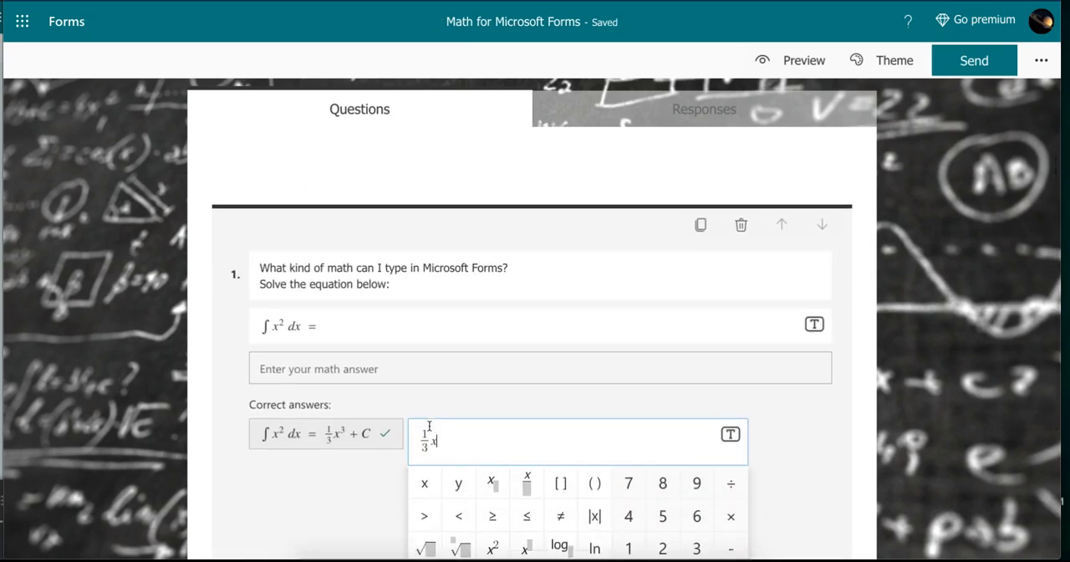
text(^3)
key(Right)
text(+C)
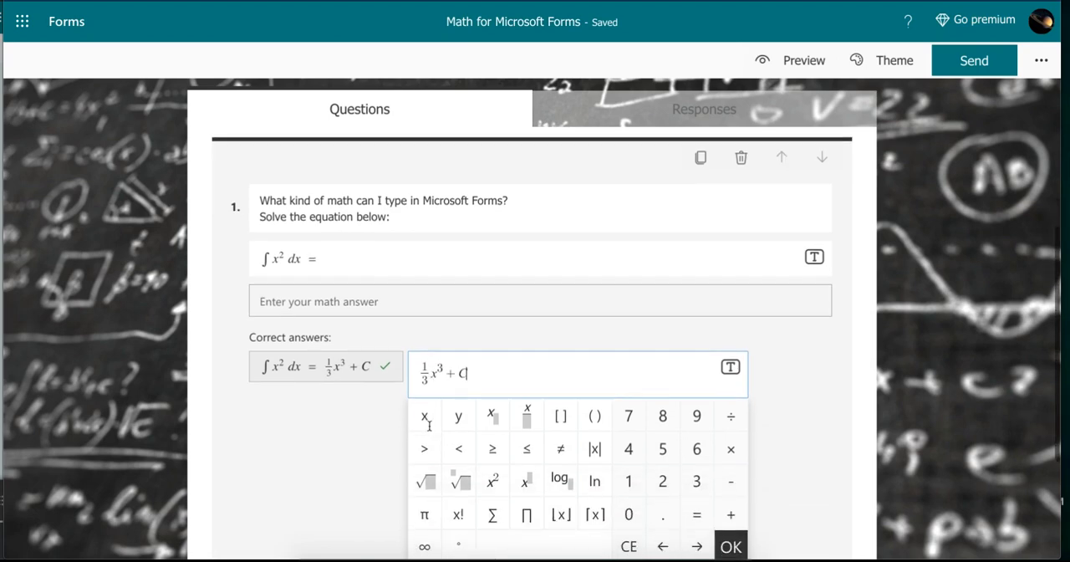
click(731, 545)
- Preview the form and bring question 1's math answer field into view
scroll(553, 419, down, 1)
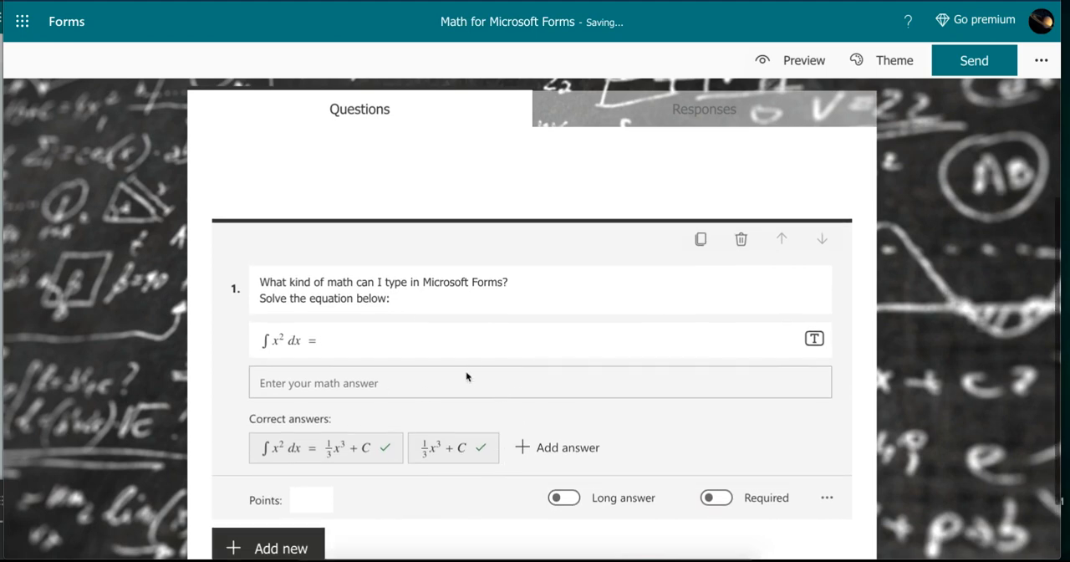
scroll(469, 372, up, 1)
click(763, 64)
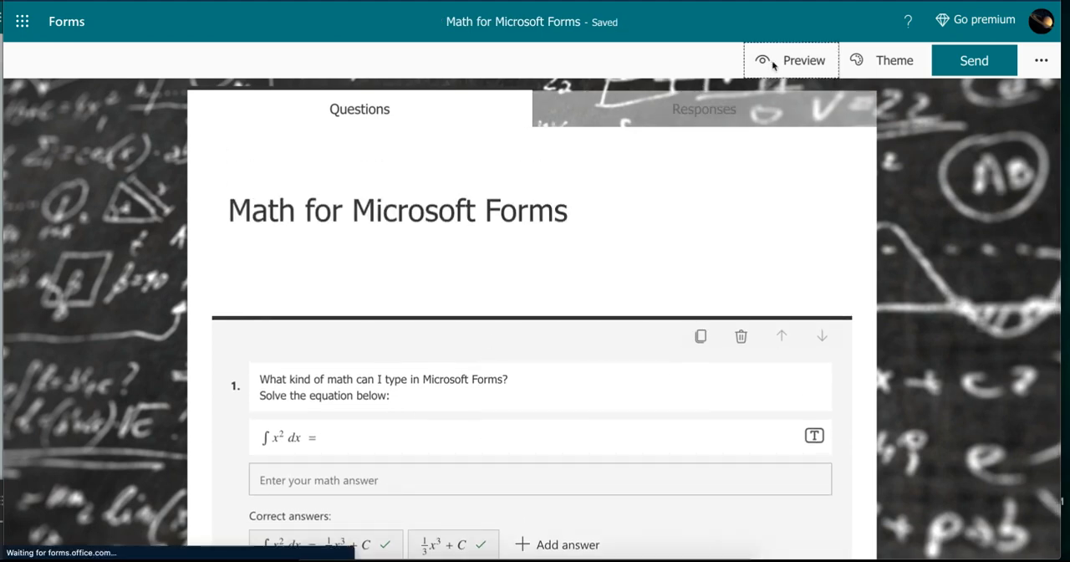
scroll(406, 208, down, 1)
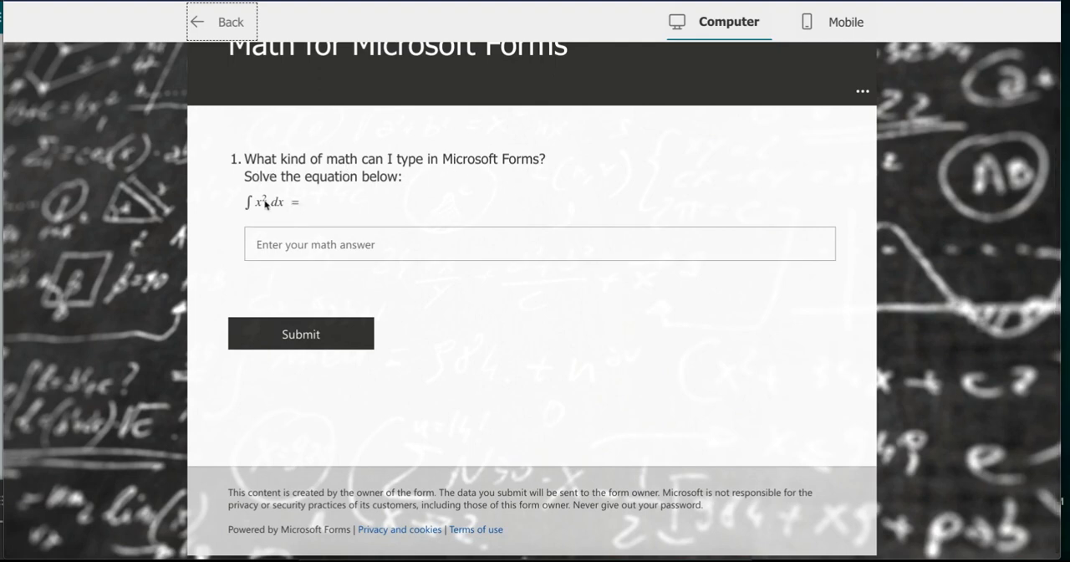
- Answer question 1 in the preview with ∫ x² dx = 1/3 x³ + C, using \int for the integral sign
click(302, 248)
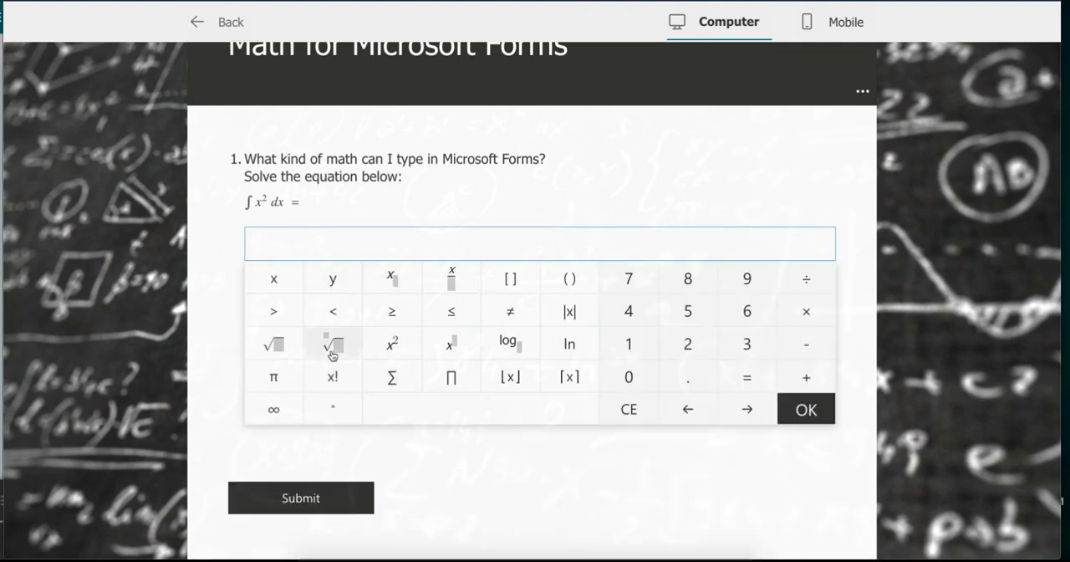
text(\int)
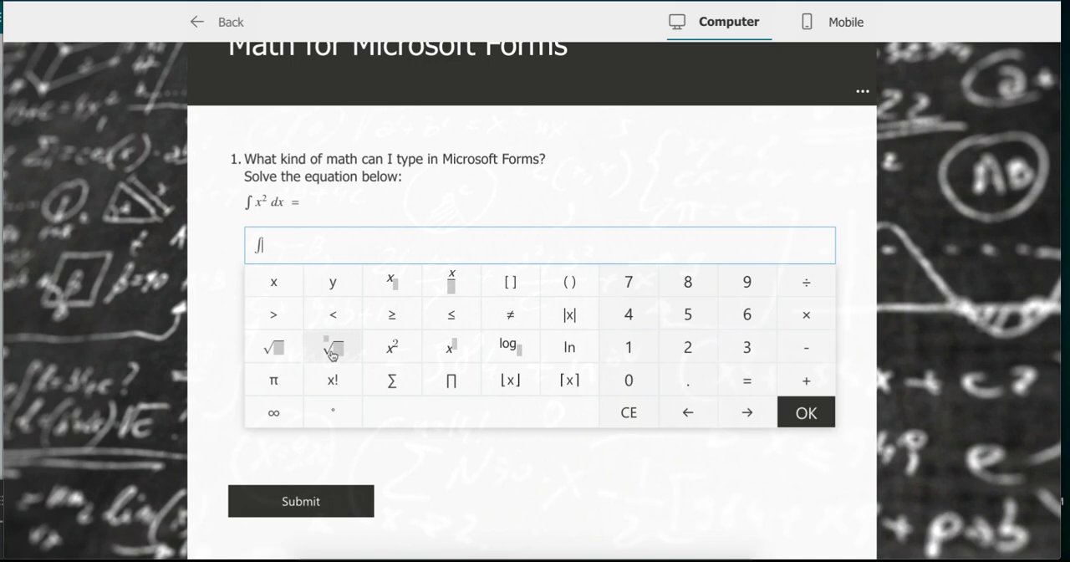
text(x^2)
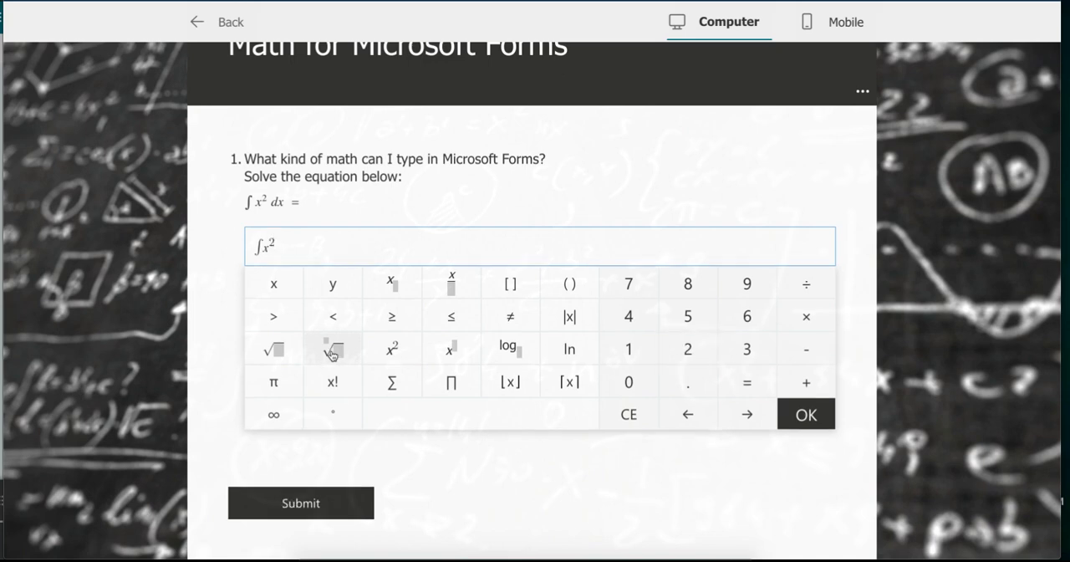
key(Right)
text(dx = 1/3)
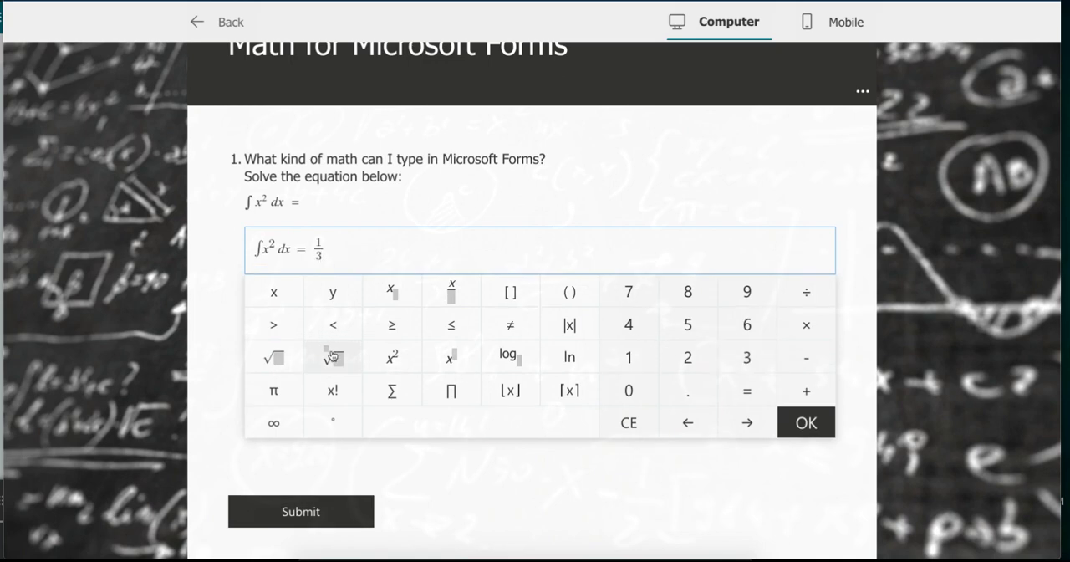
text(x^3)
key(Right)
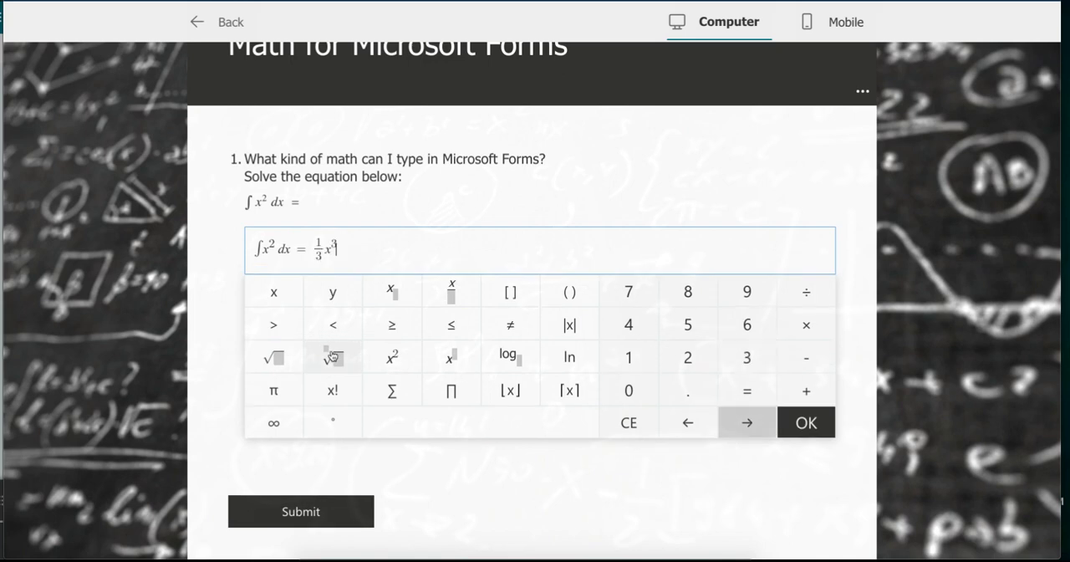
text(+C)
click(819, 424)
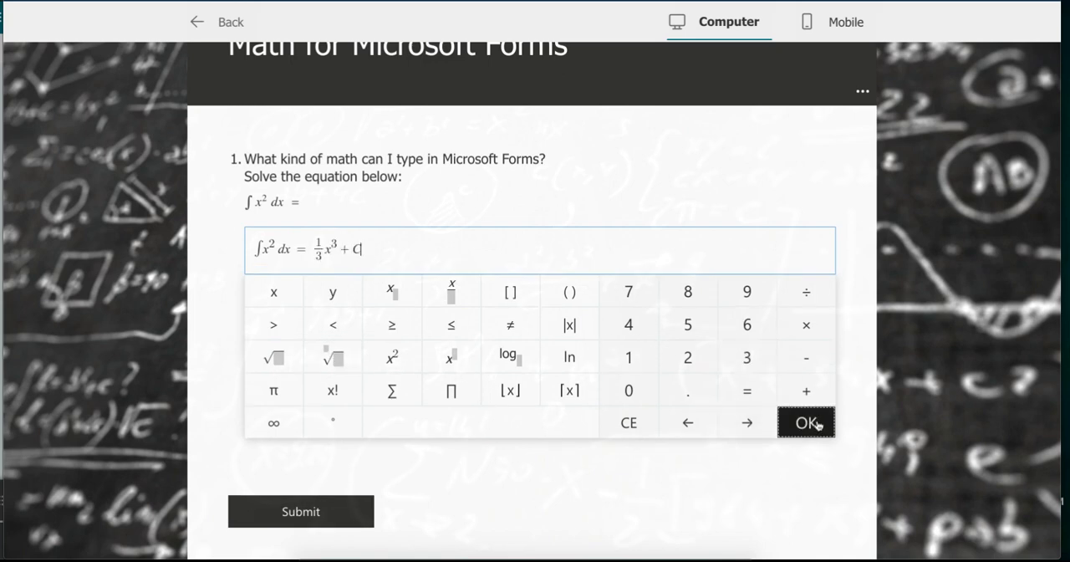
- Submit the preview response and view its results page with the points and the submitted answer
click(333, 350)
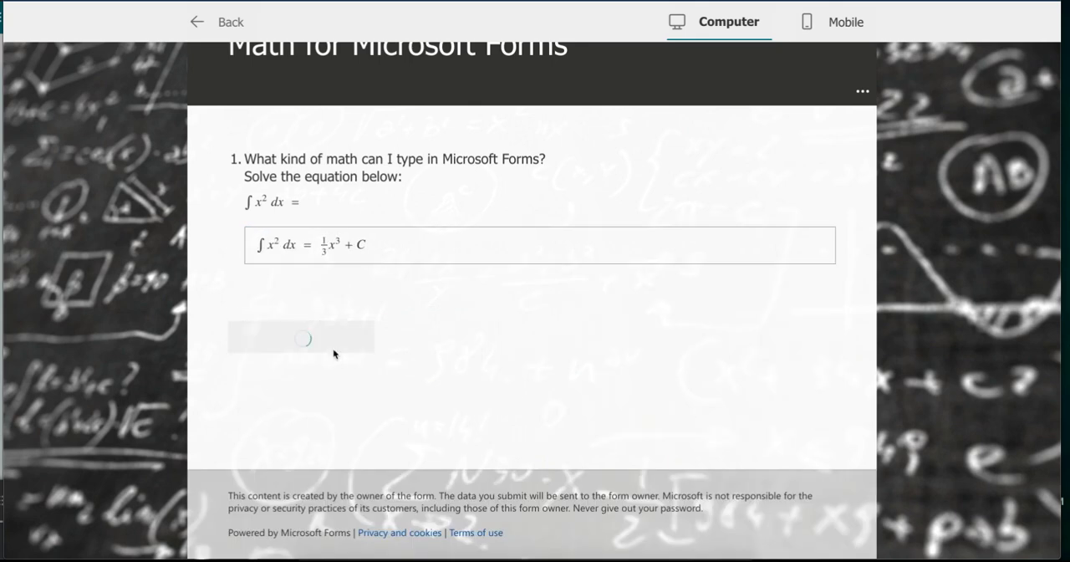
click(318, 296)
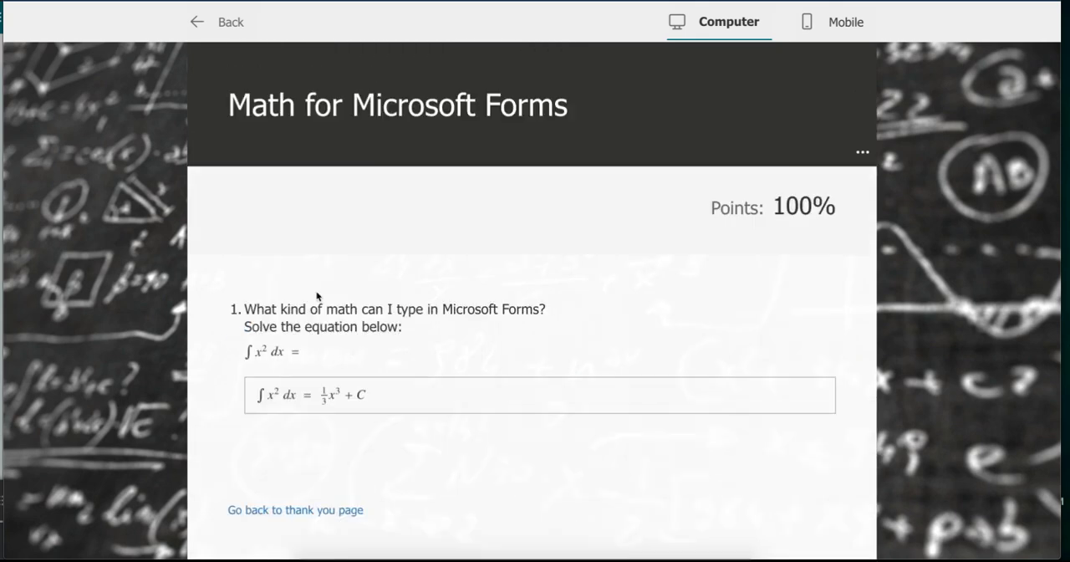
scroll(590, 324, down, 1)
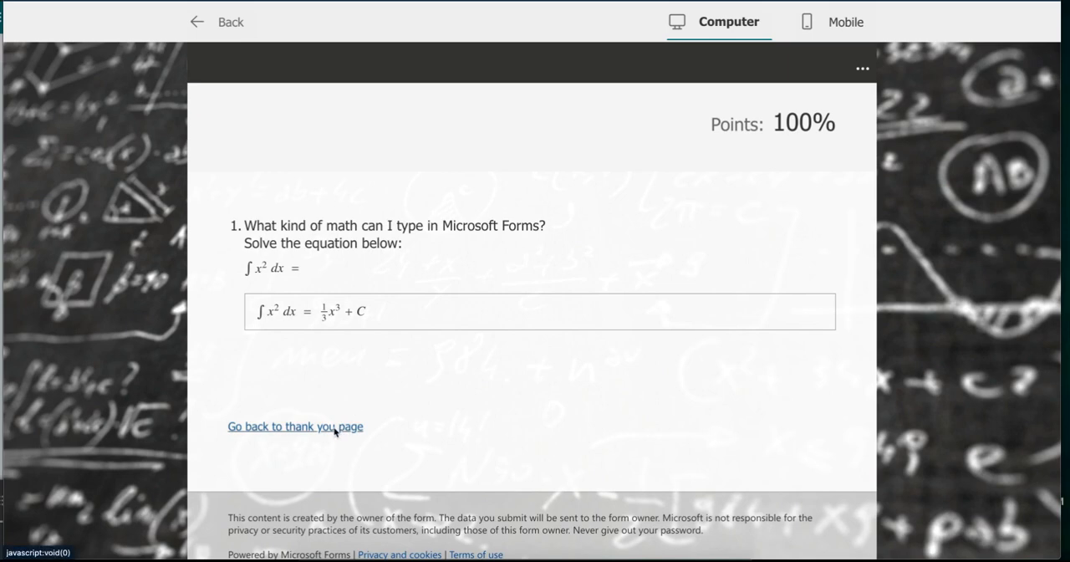
scroll(621, 107, up, 1)
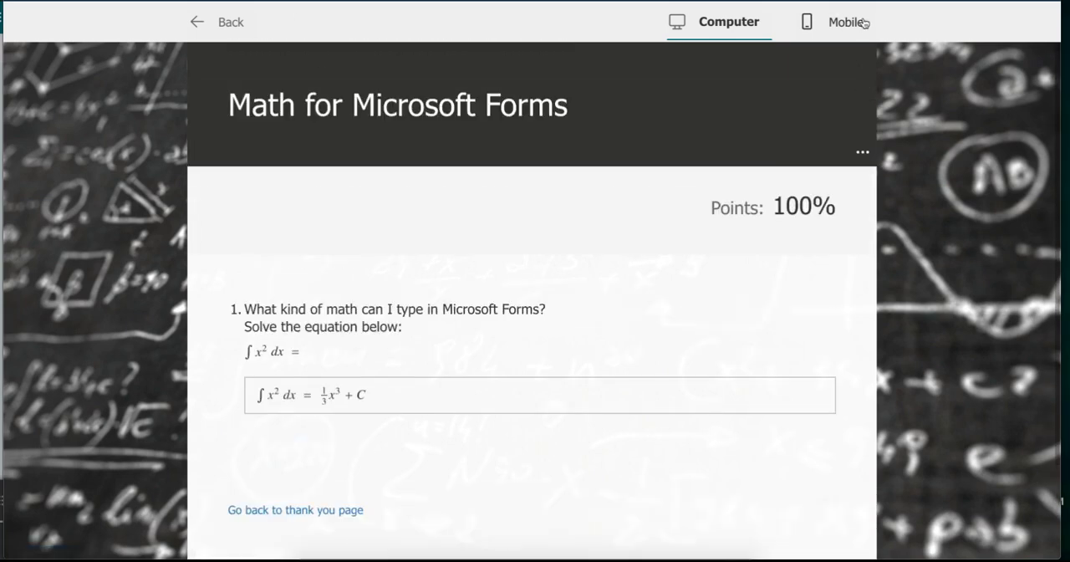
- Switch the preview to the mobile layout, look over the results and return to the thank-you page
click(819, 30)
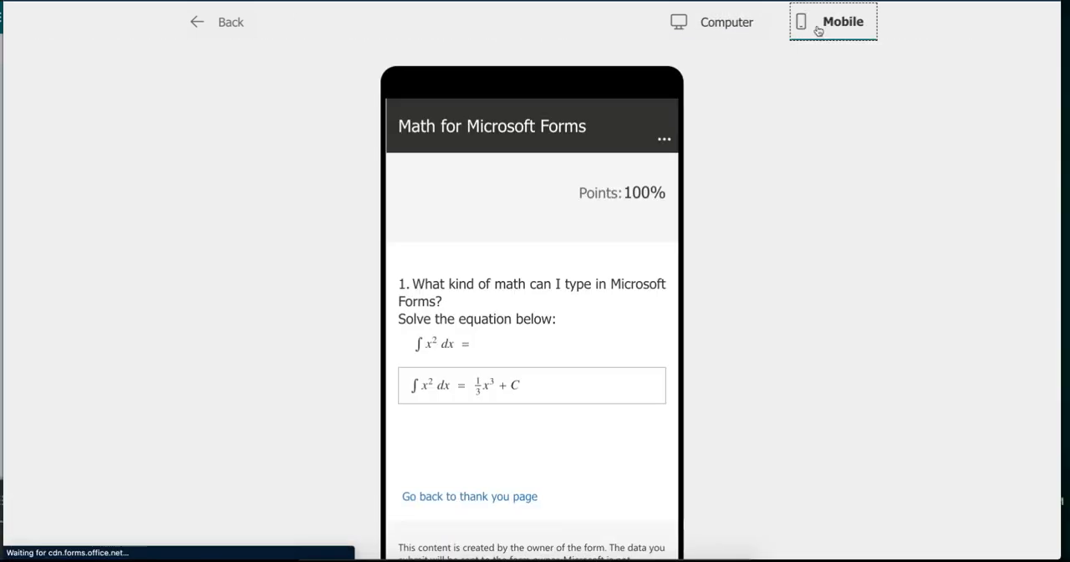
scroll(530, 282, down, 1)
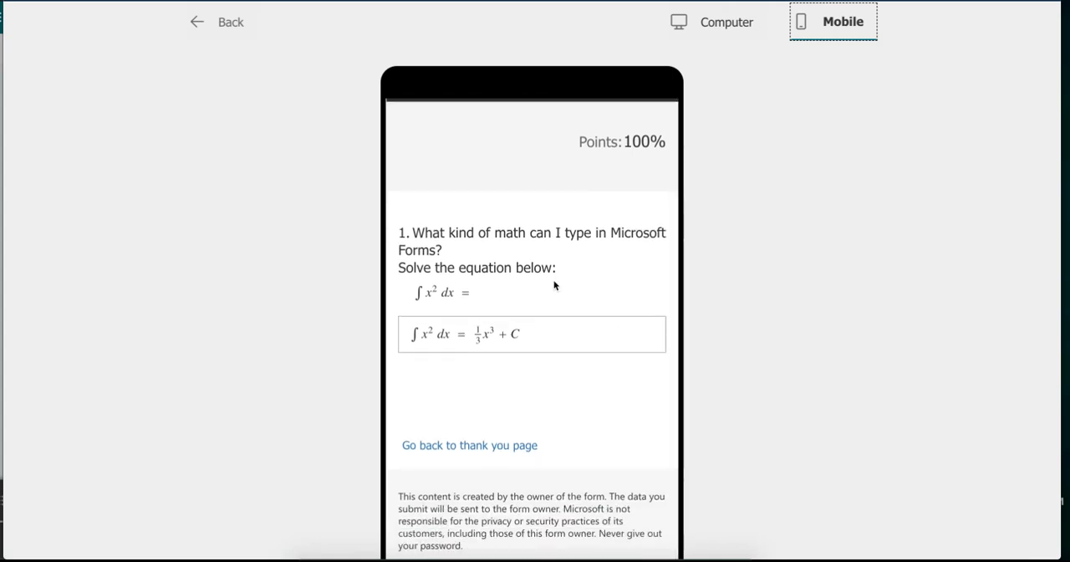
scroll(455, 282, up, 1)
scroll(477, 265, down, 1)
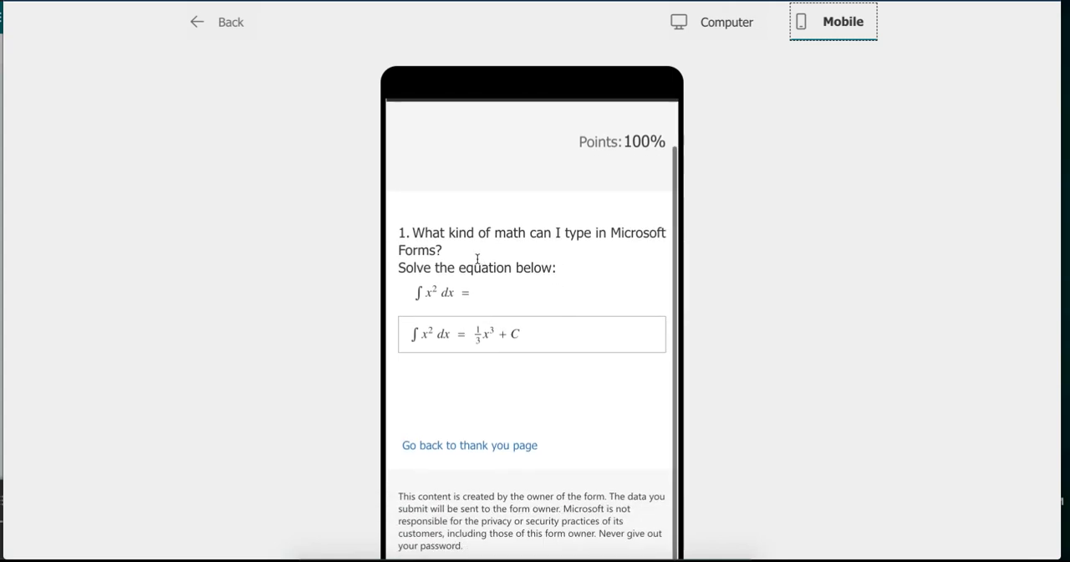
click(480, 445)
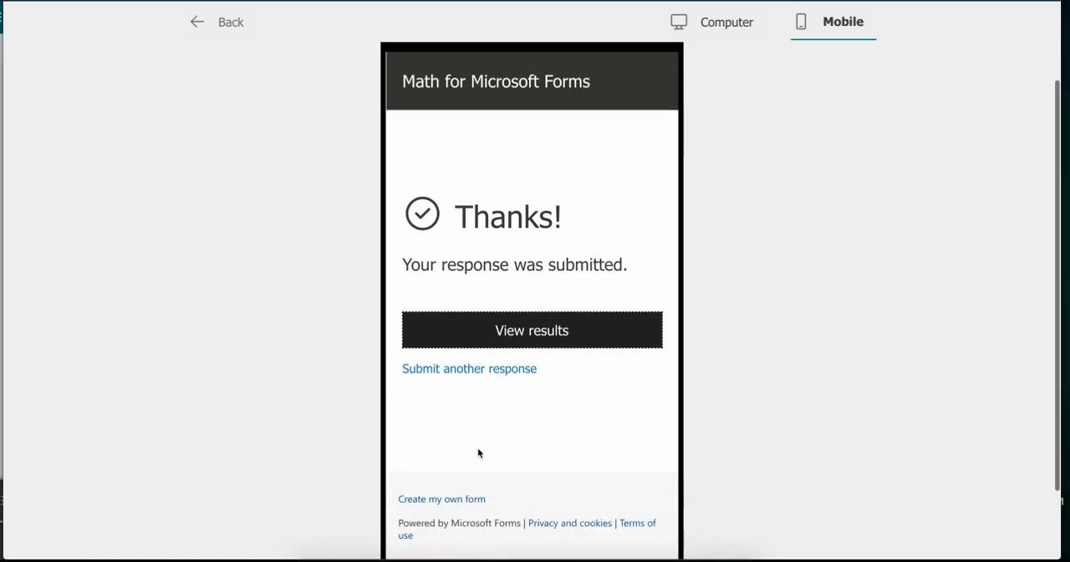
scroll(479, 452, down, 1)
scroll(479, 452, up, 1)
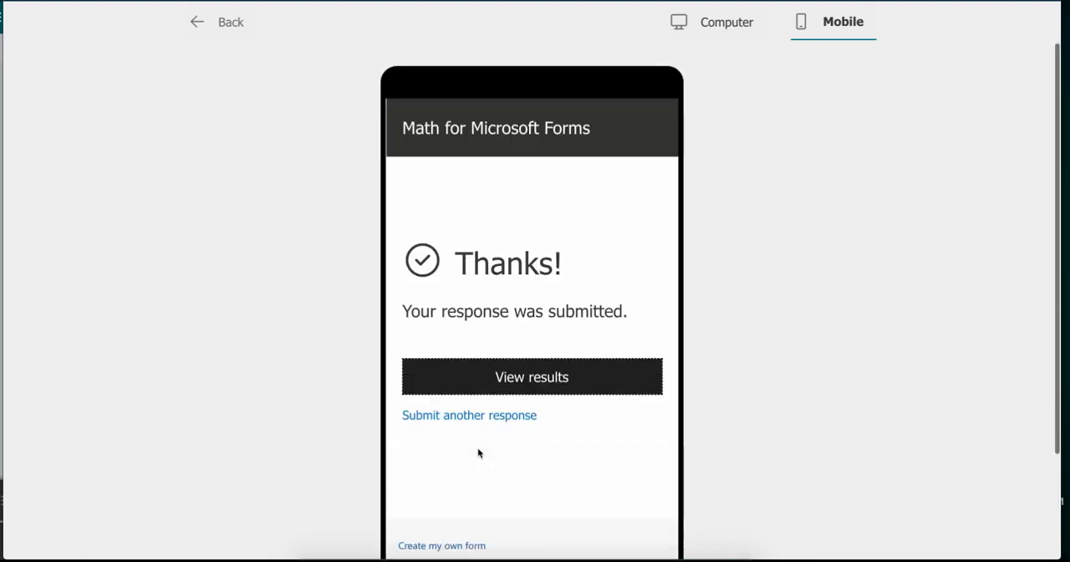
- Leave the preview and examine the form's response summary, including the answer breakdown for question 1
click(225, 31)
scroll(670, 179, down, 1)
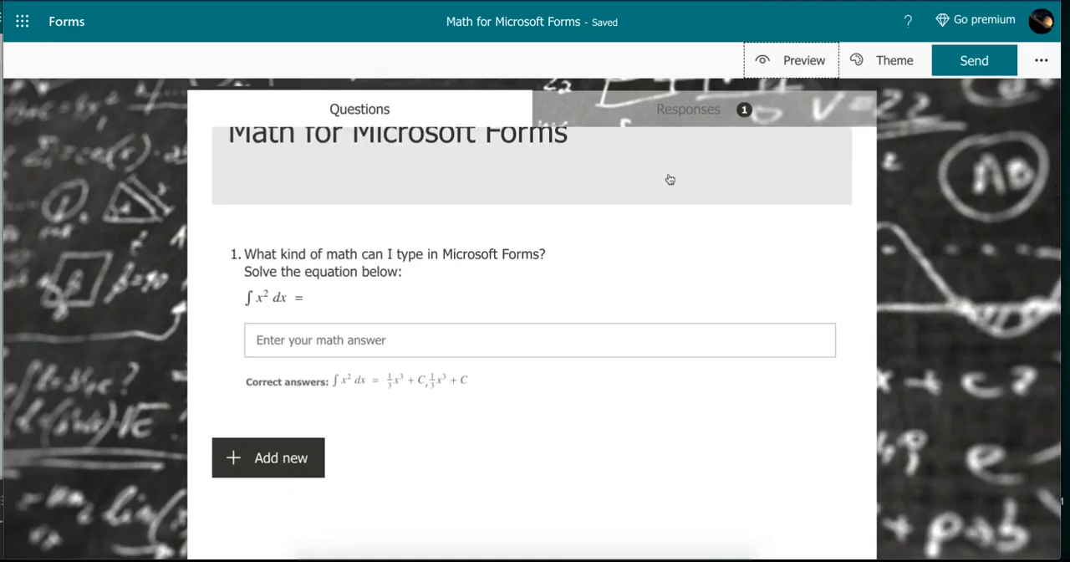
scroll(670, 179, up, 1)
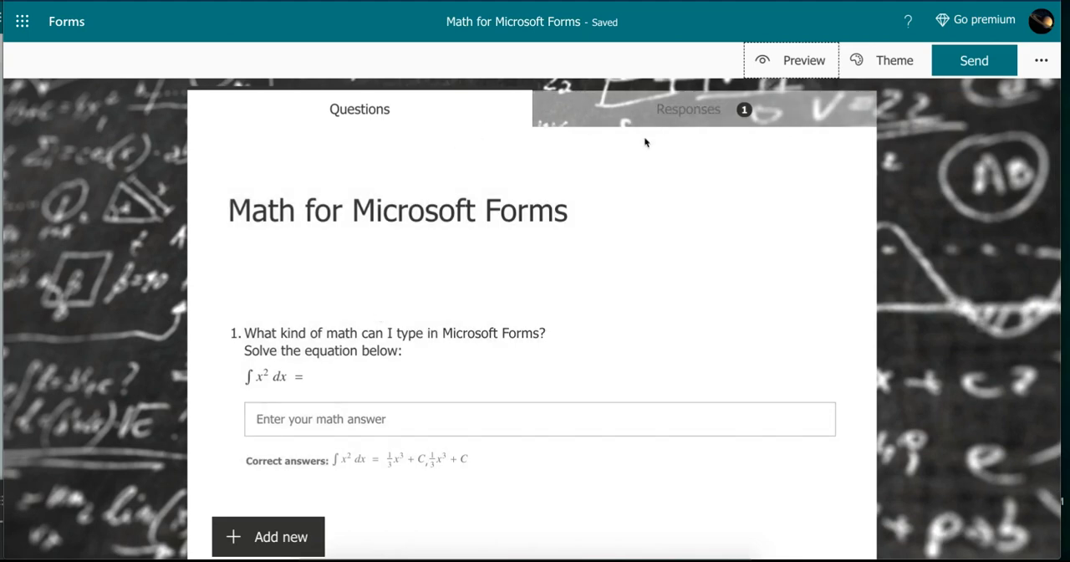
click(702, 107)
scroll(402, 268, down, 1)
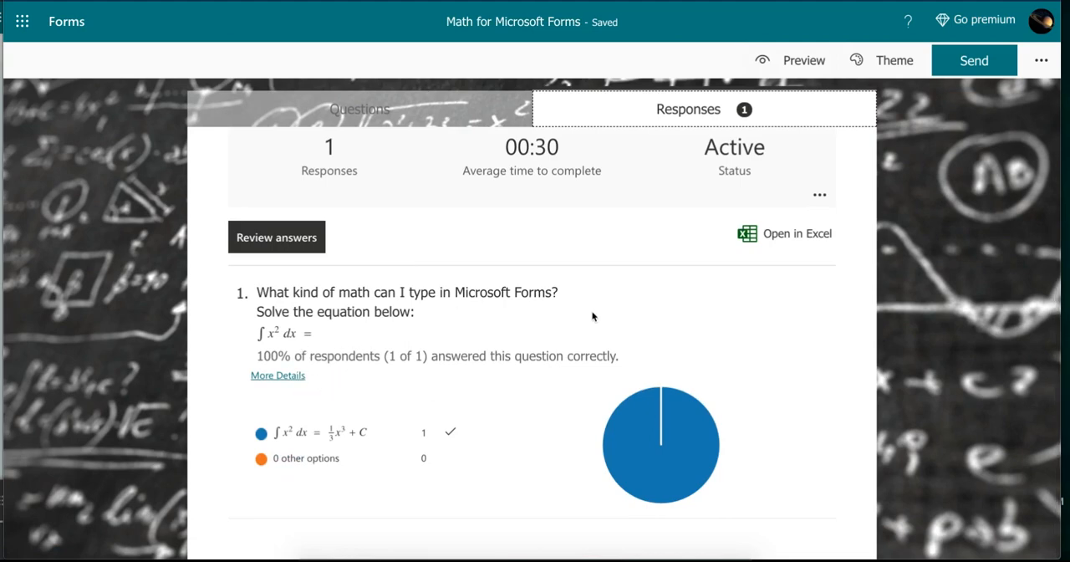
scroll(592, 314, up, 2)
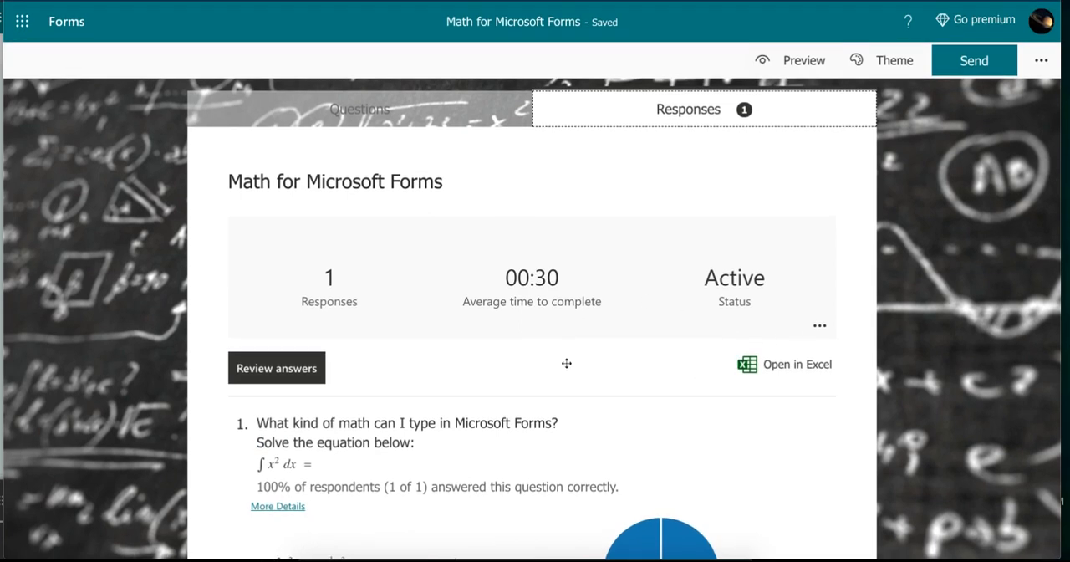
- Return to the form's questions and add a choice question after question 1
click(402, 113)
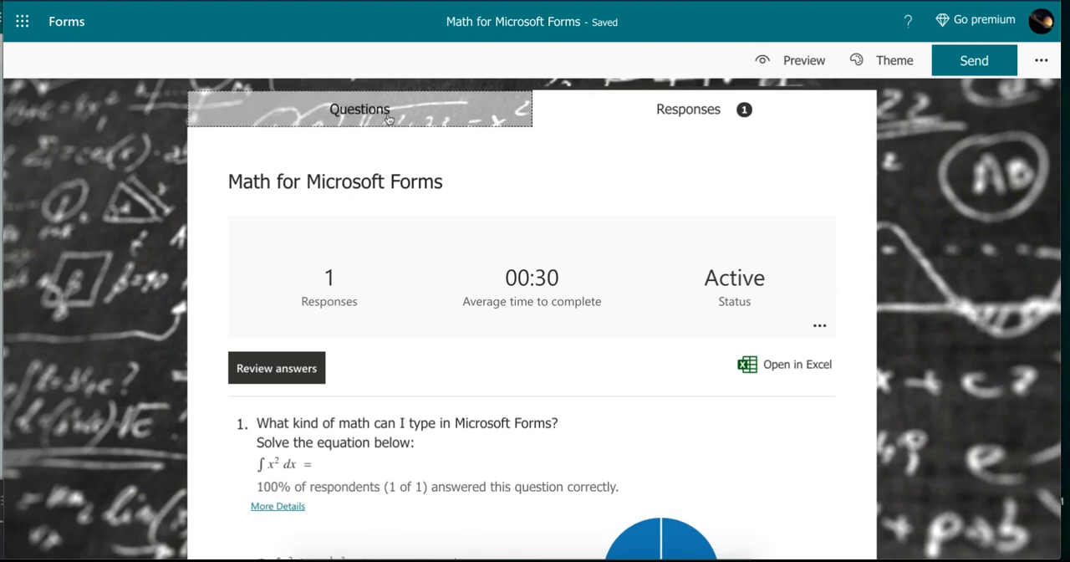
scroll(385, 281, down, 1)
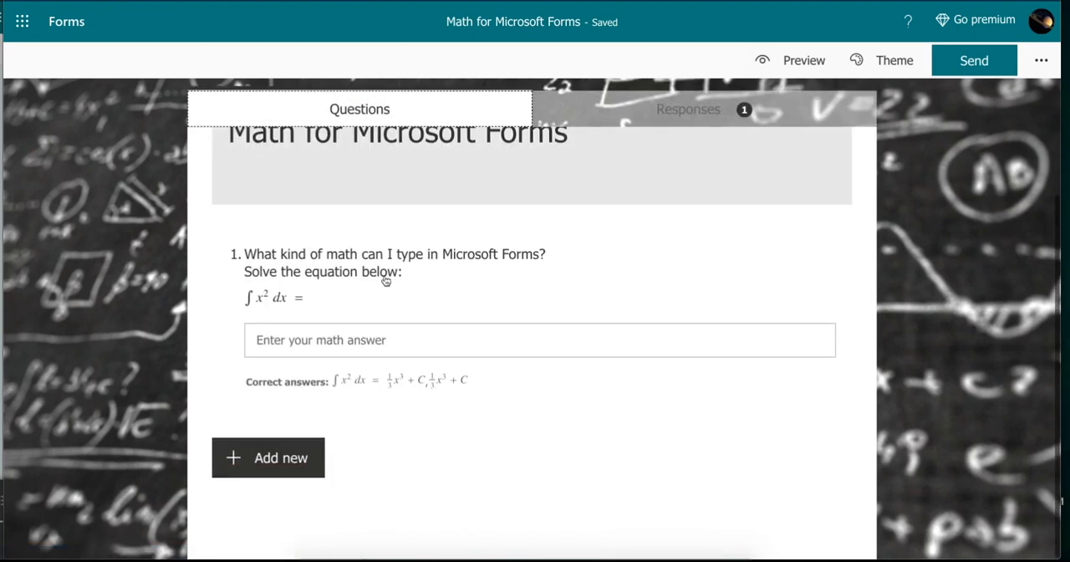
click(277, 467)
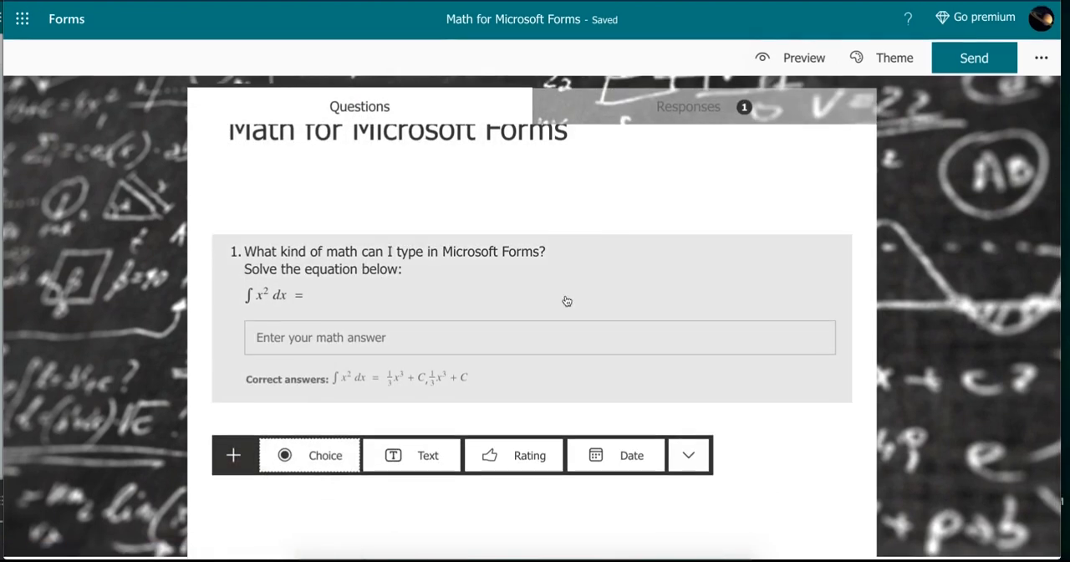
click(327, 459)
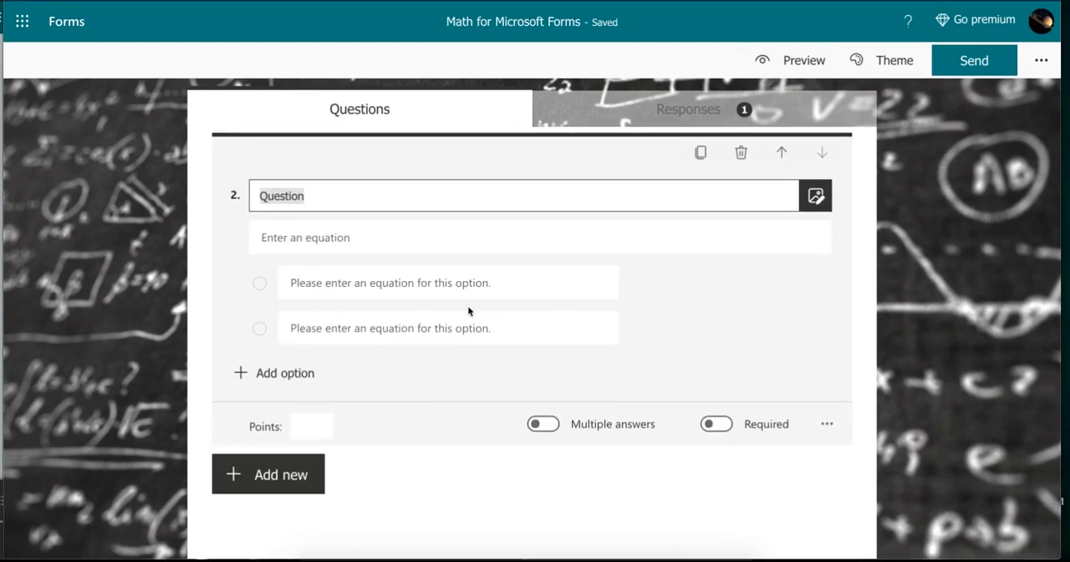
- Title question 2 "If points A, B, and C are collinear, such that B is between A and C. Find the length of AC."
key(BackSpace)
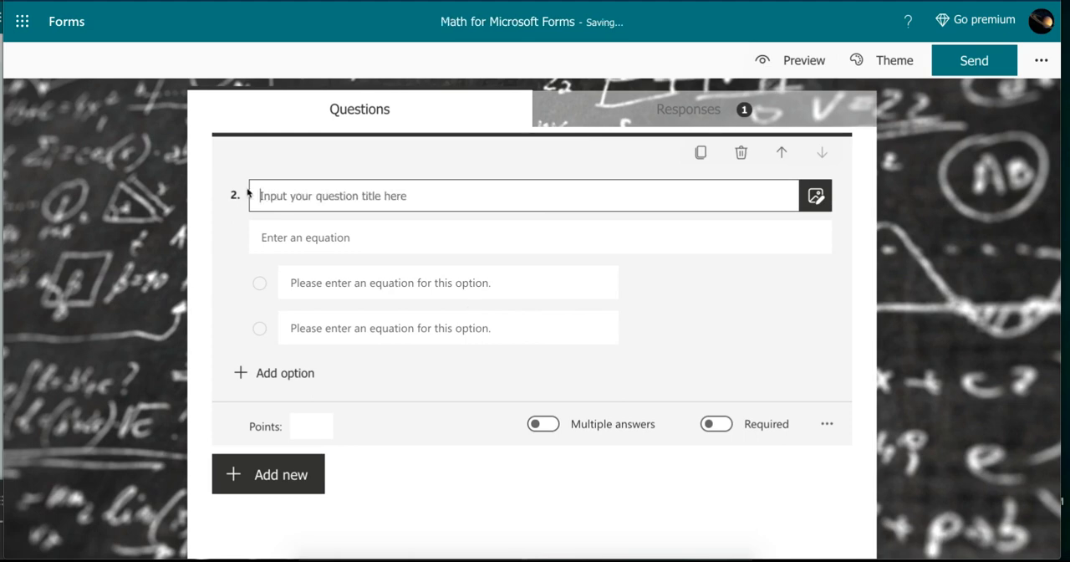
text(If point)
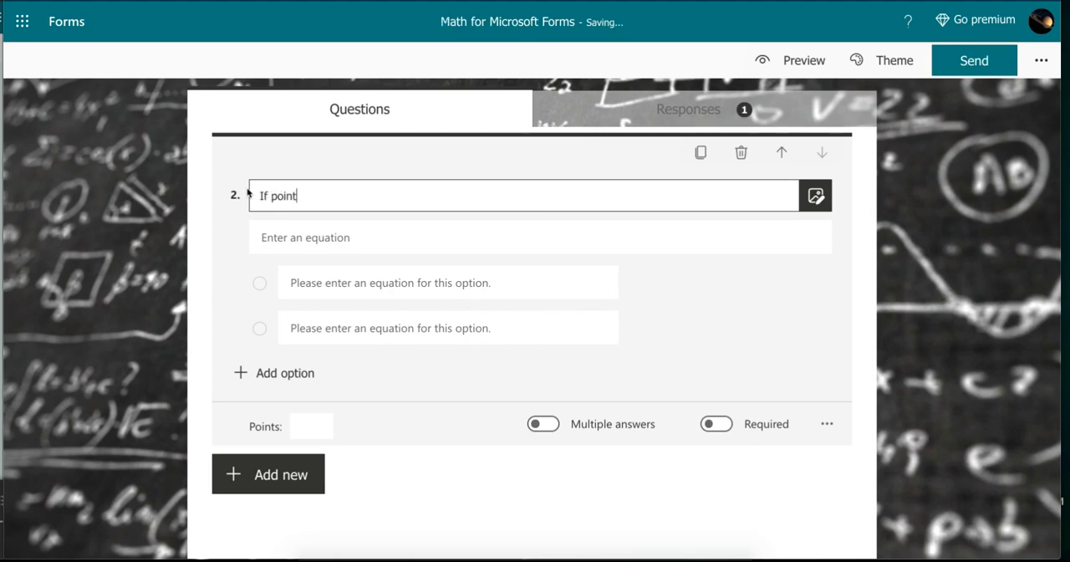
text(s A, B, and C are collin)
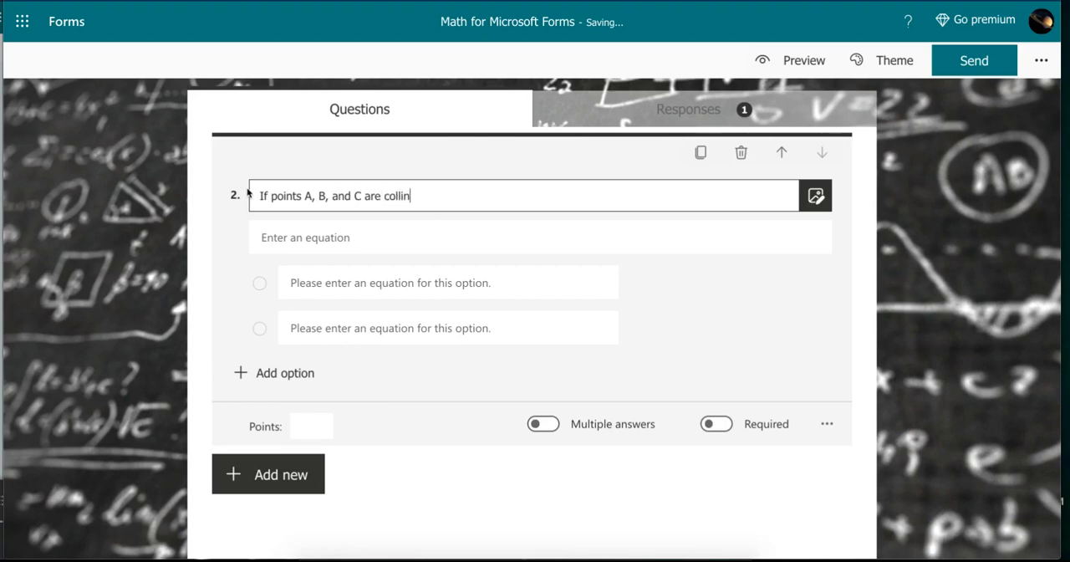
text(ear, such that th)
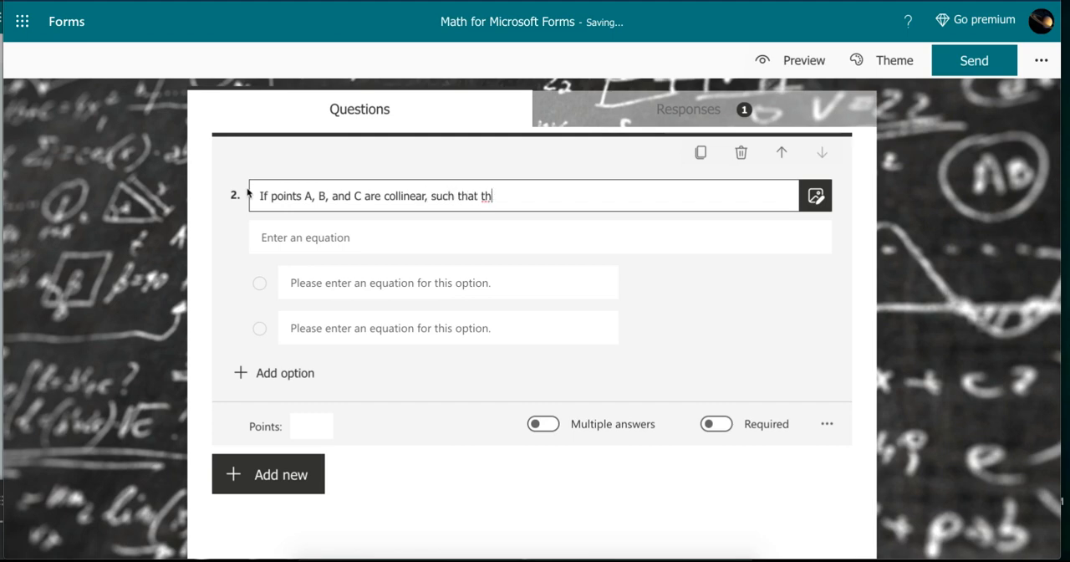
key(BackSpace)
text(B is between A and C)
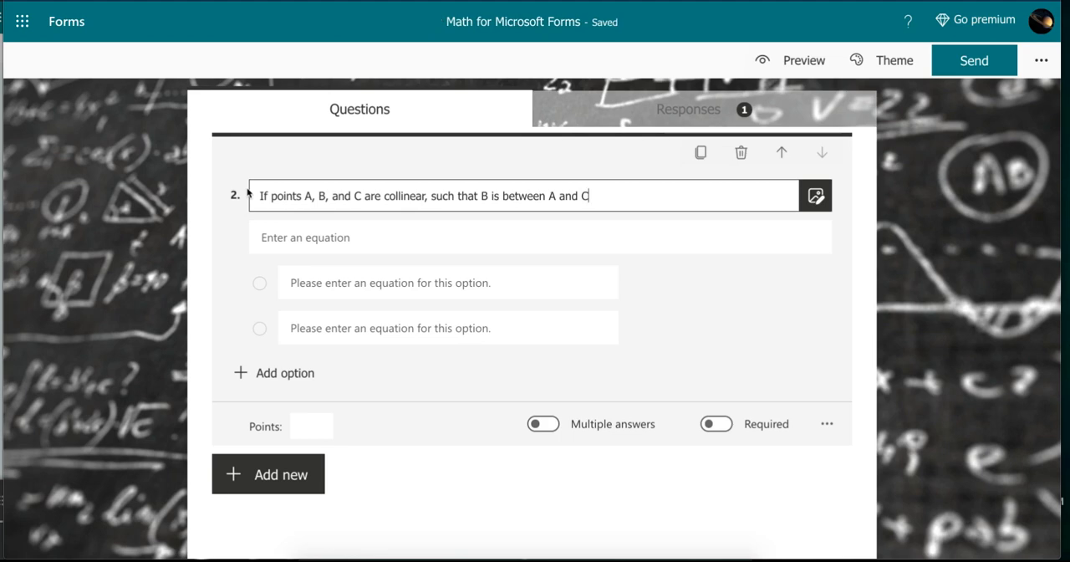
text(. Fin)
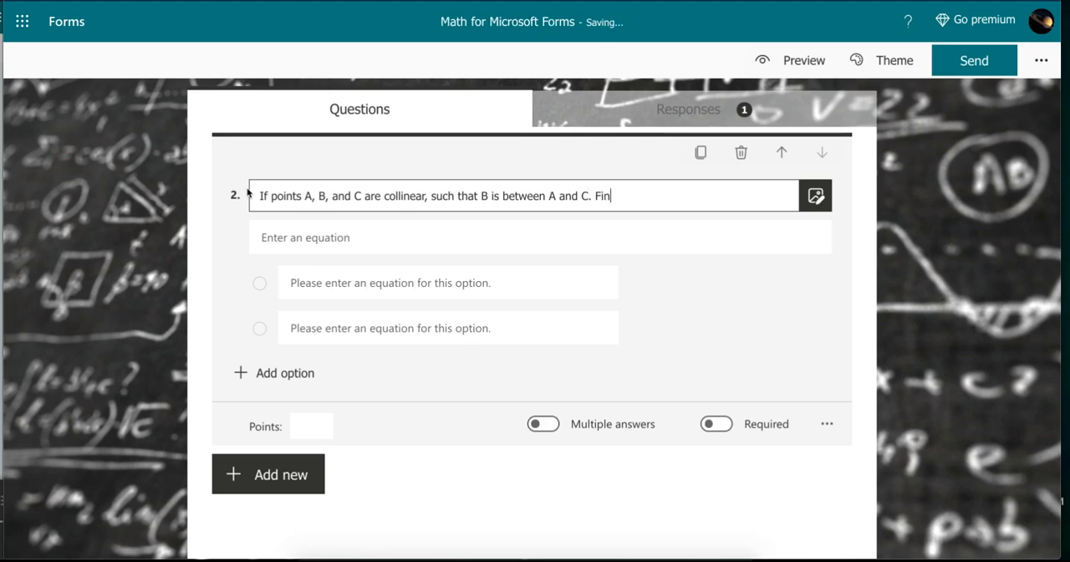
text(d the length of A)
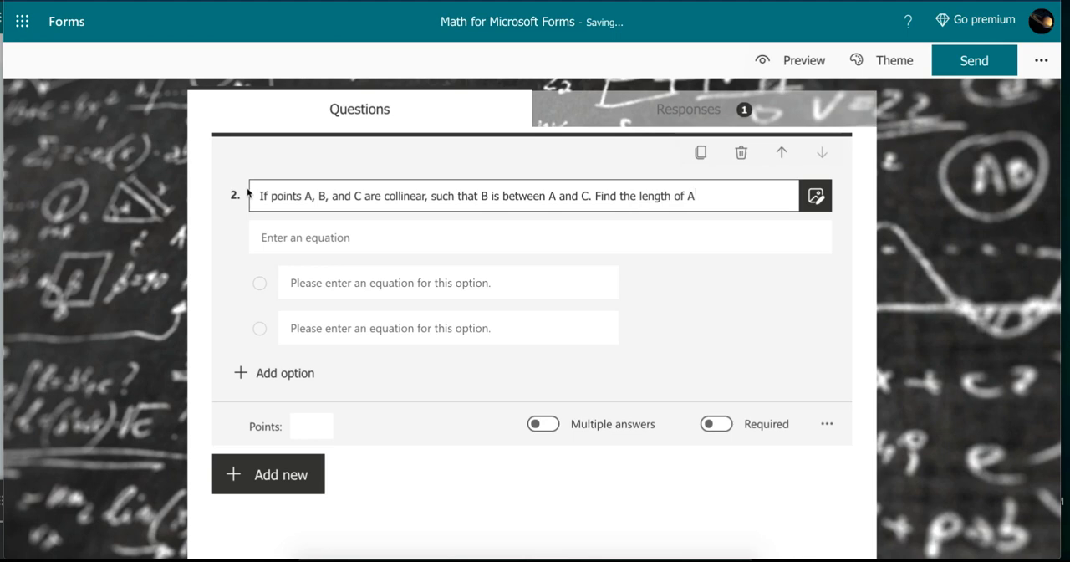
text(C.)
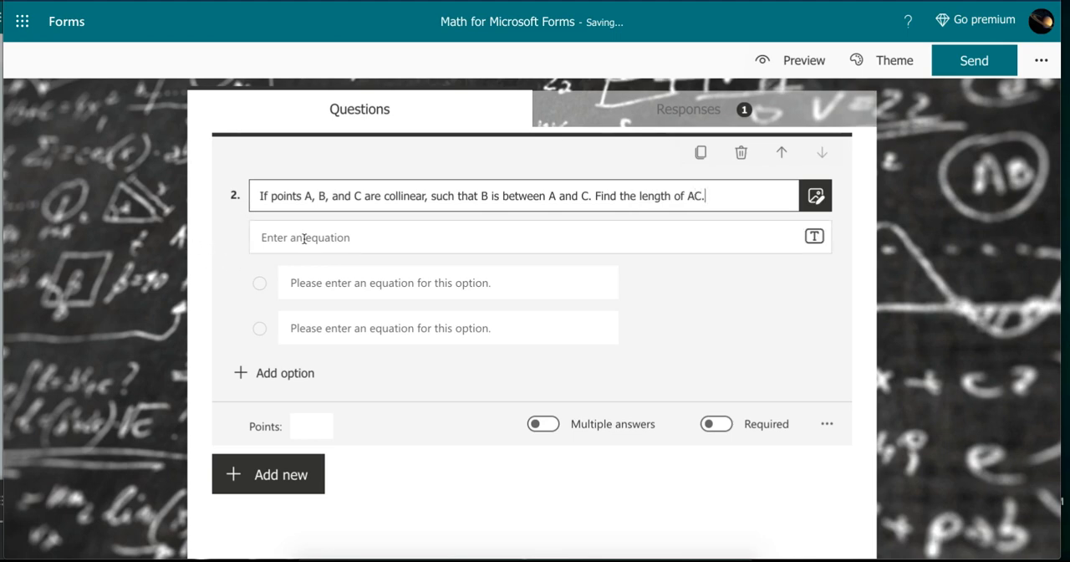
- Turn the Math setting of question 2 off and back on
click(827, 428)
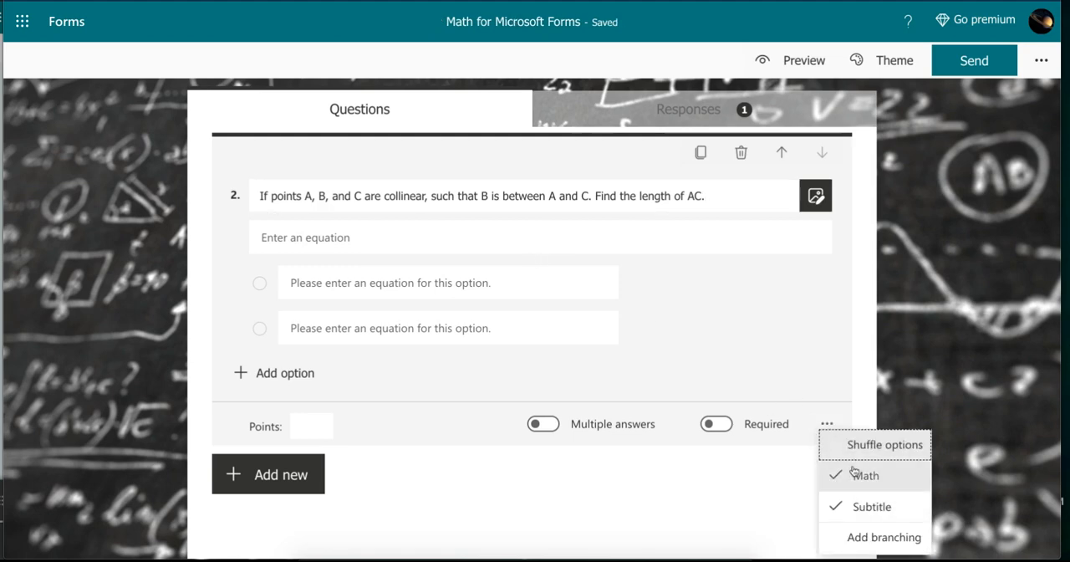
click(859, 476)
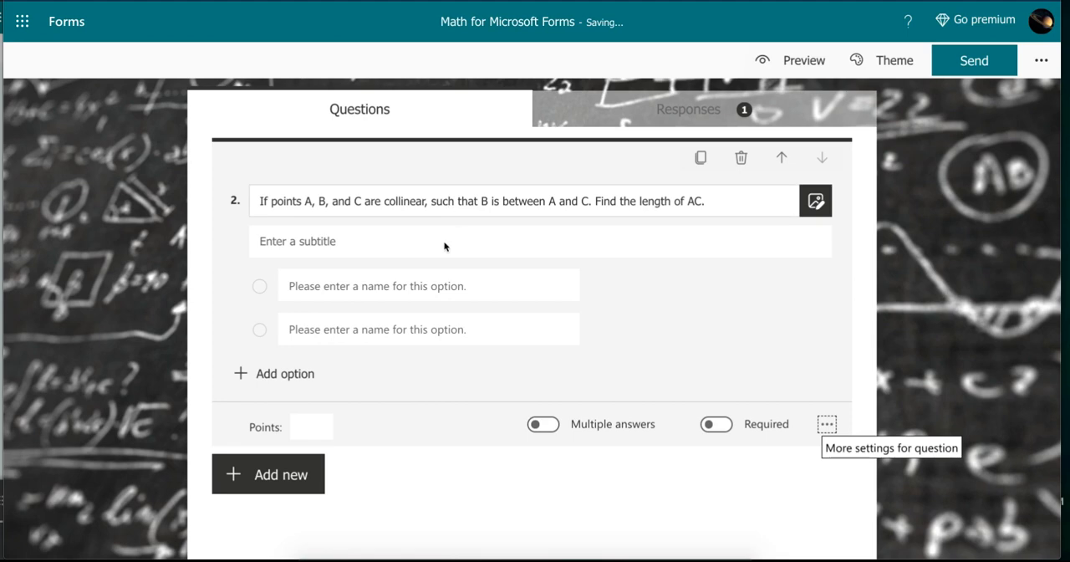
click(828, 426)
click(863, 483)
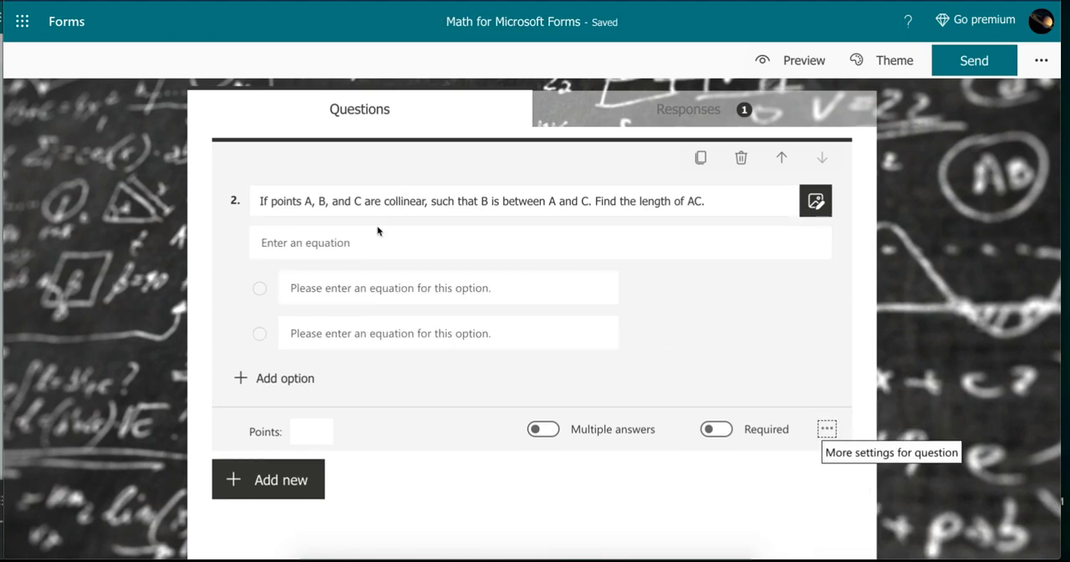
- Enter the equation "AB = 11 and BC = 7" for question 2, with bars over AB and BC
click(362, 248)
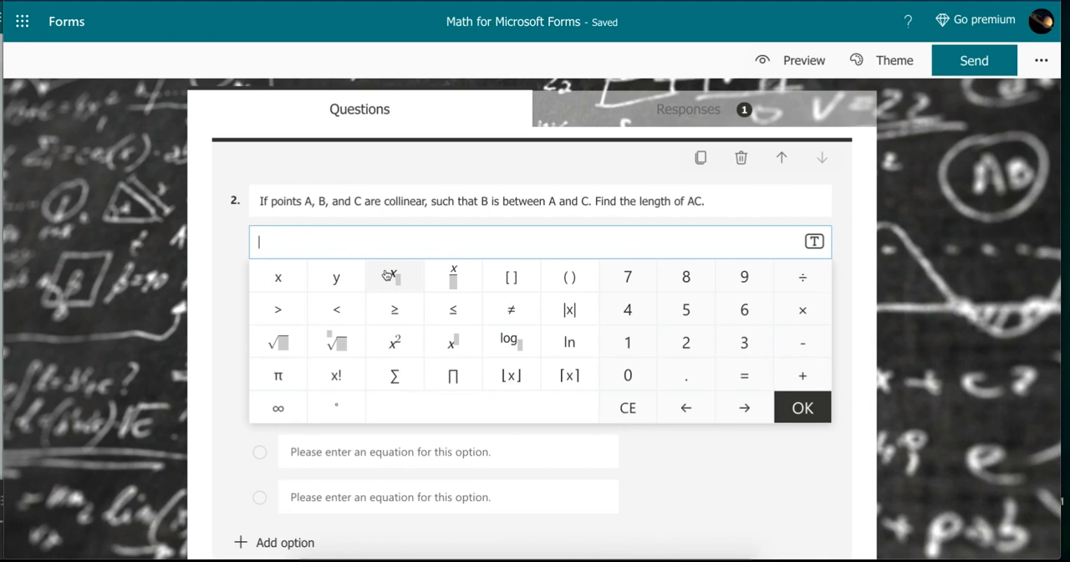
text(\bar)
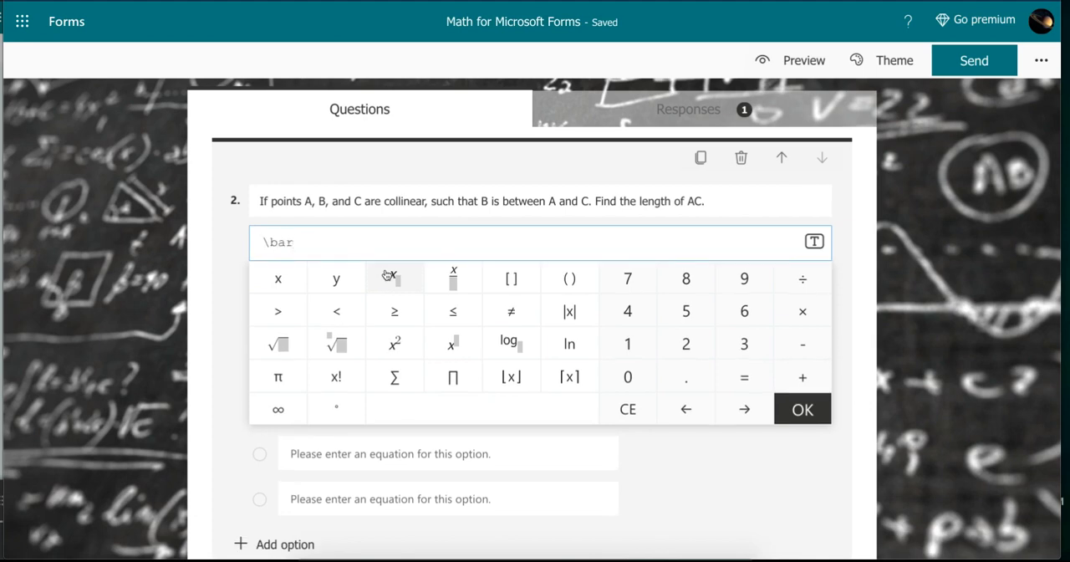
key(space)
text(AB)
key(Right)
text(=11)
text( and)
text( ar)
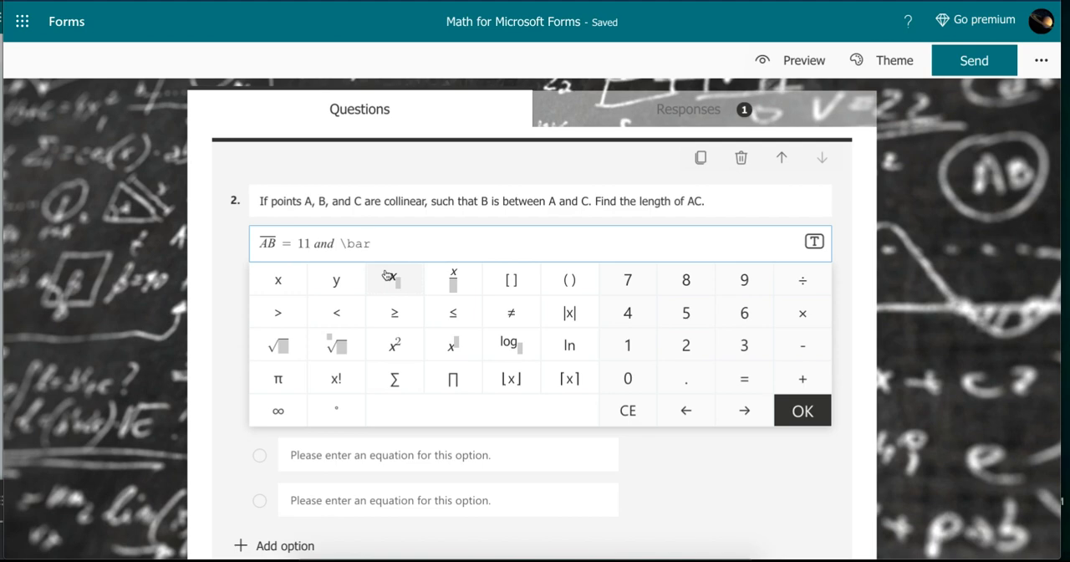
key(space)
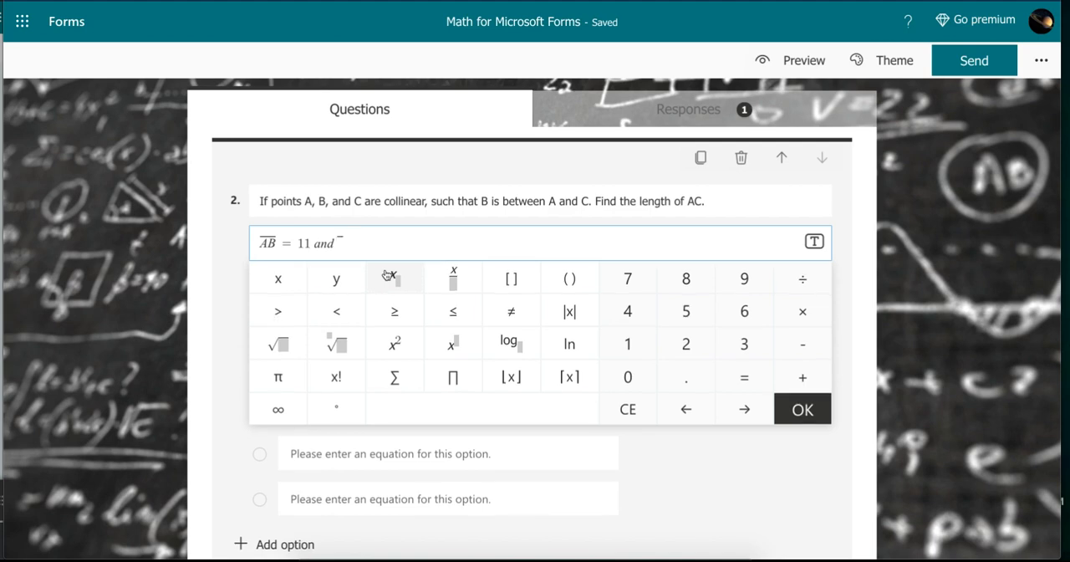
text(BC)
key(Right)
text(7)
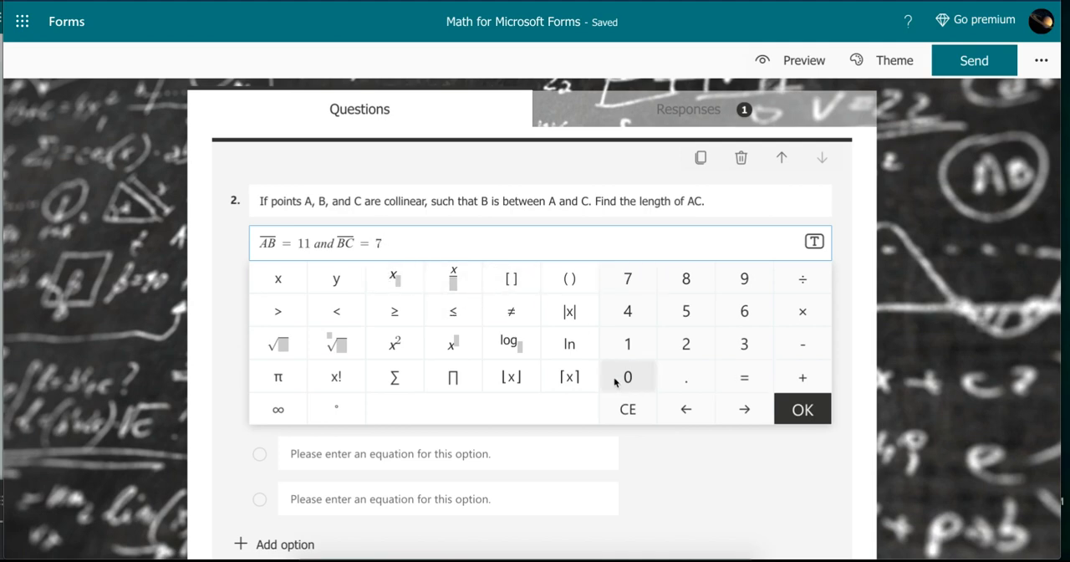
click(801, 410)
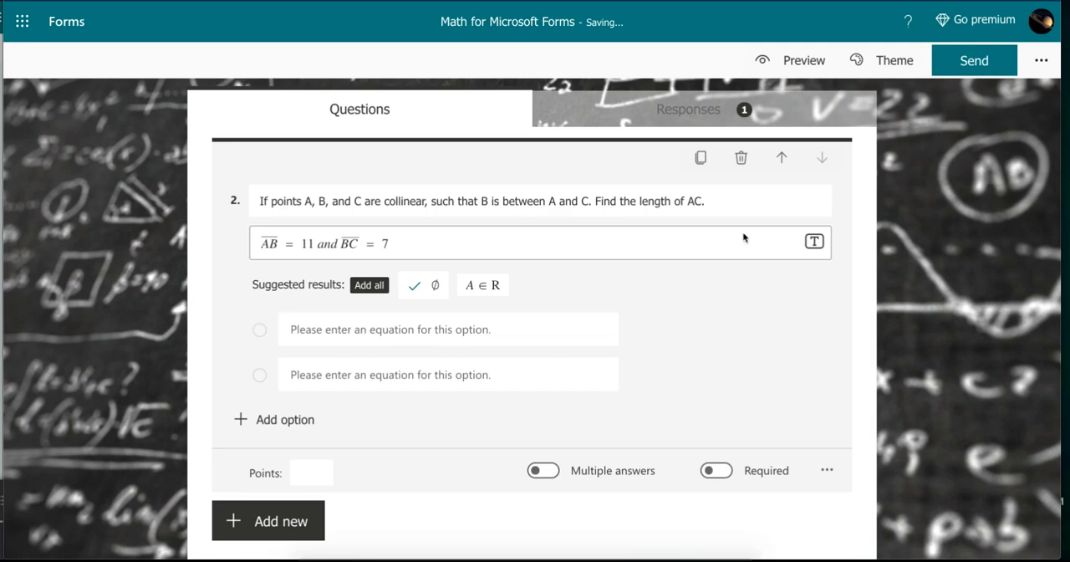
- Enter AC = 4, with a bar over AC, as the first answer option of question 2
click(366, 330)
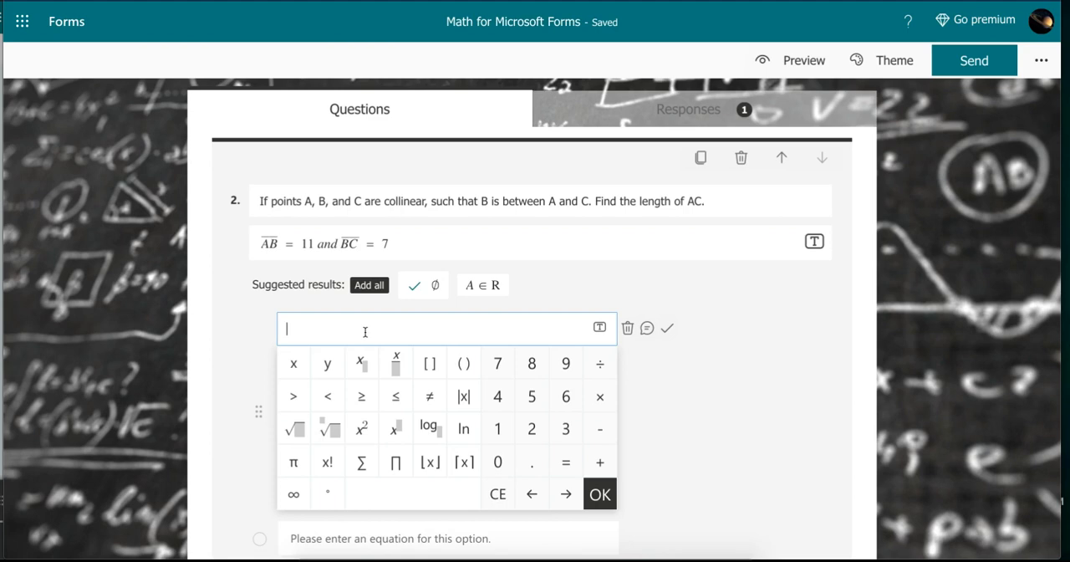
text(\)
key(BackSpace)
key(BackSpace)
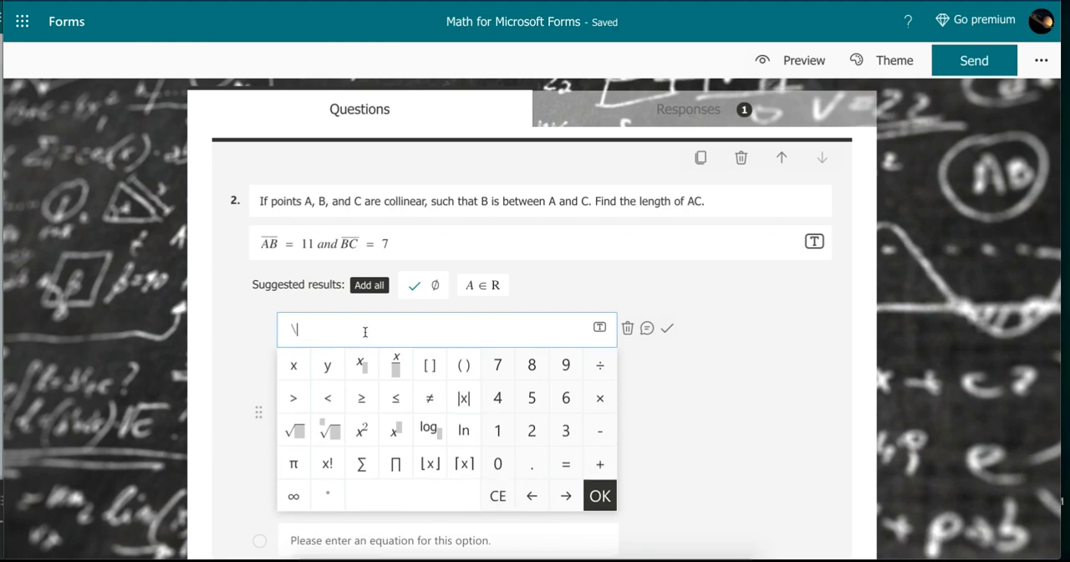
text(bar)
key(space)
text(AC)
key(Right)
text(= 4)
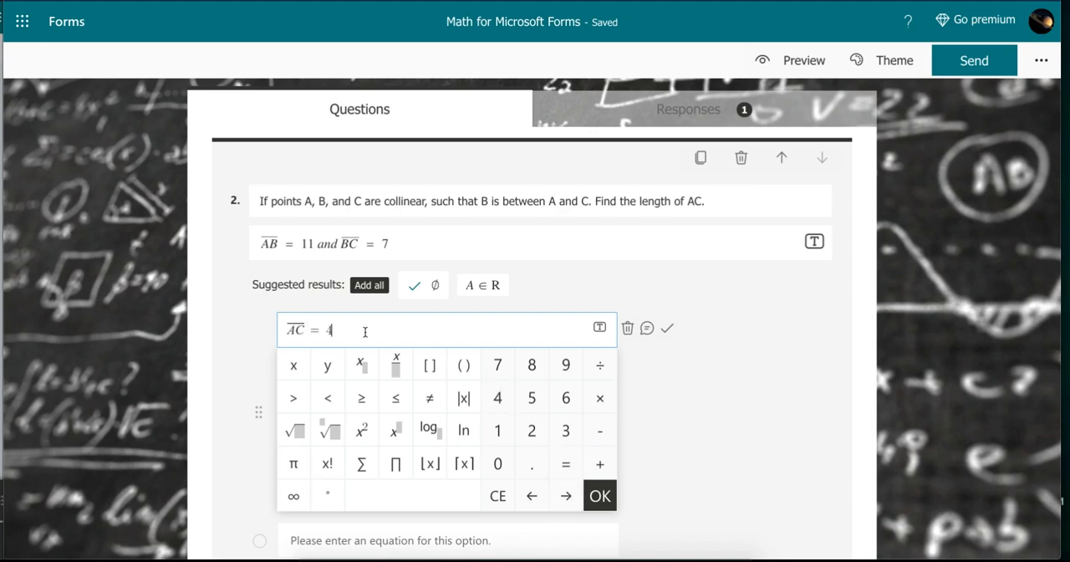
click(602, 495)
- Enter AC = 18, with a bar over AC, as the second answer option of question 2
click(391, 373)
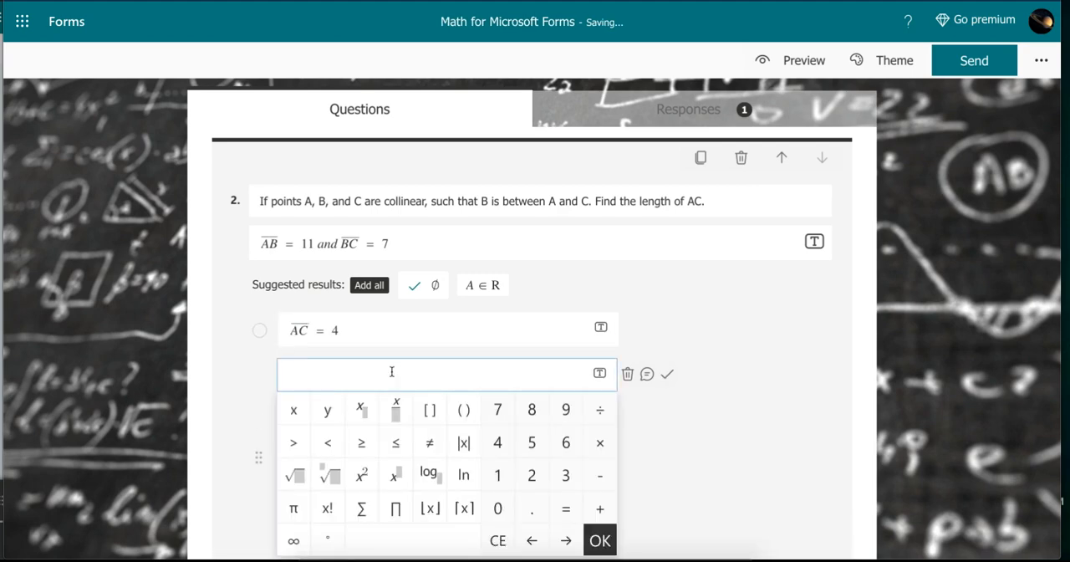
text(\overline)
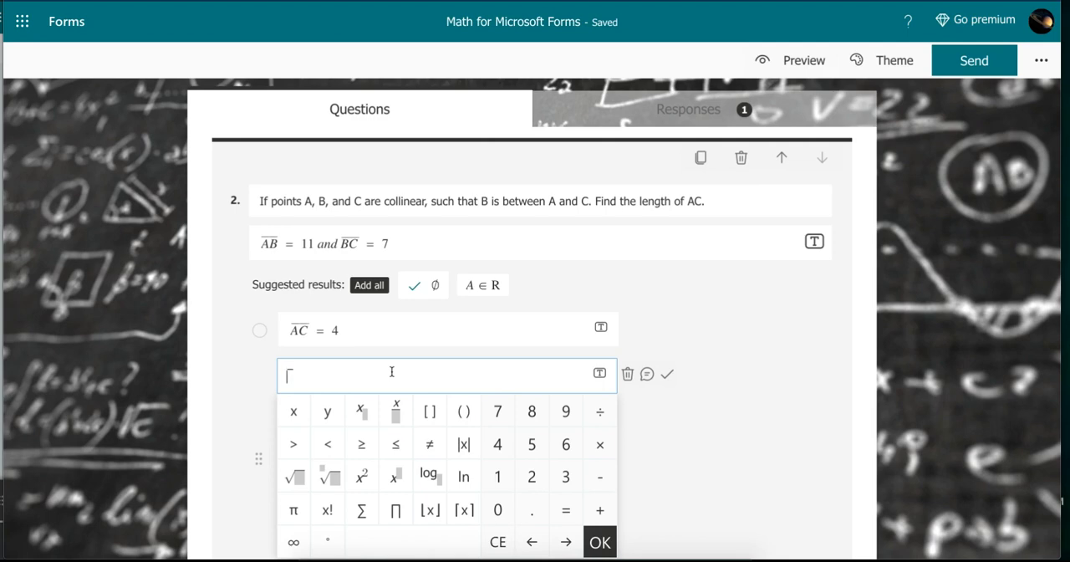
text(AC)
key(Right)
text(= 18)
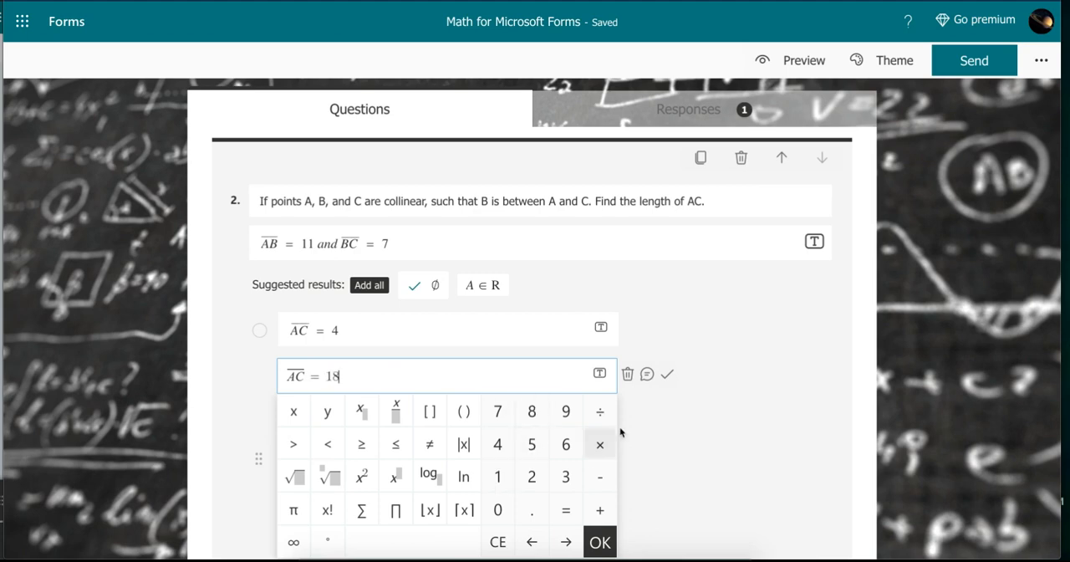
click(601, 542)
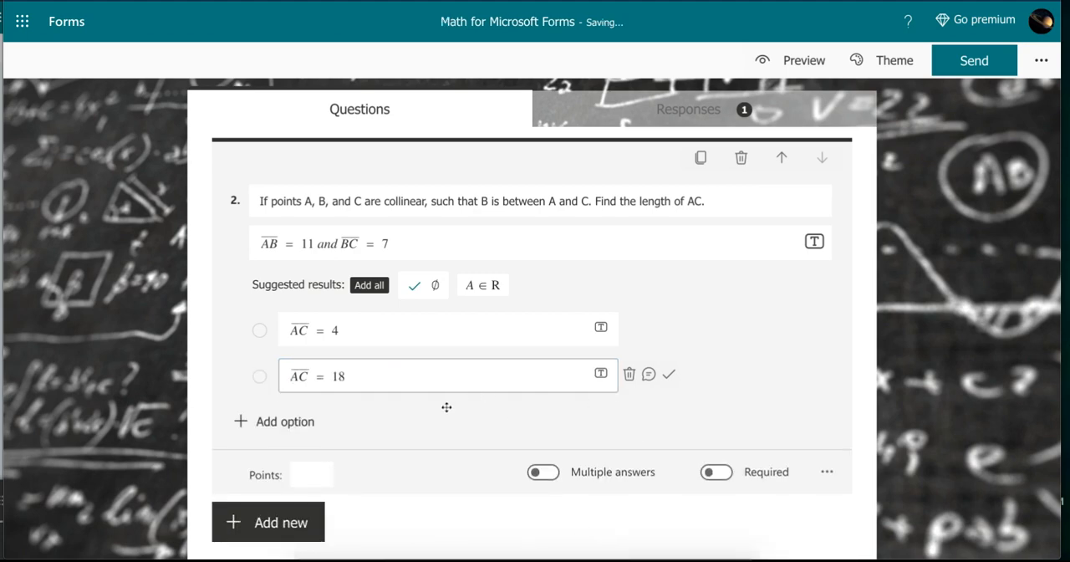
- Add a third answer option to question 2 reading AC = 77, with a bar over AC
click(243, 423)
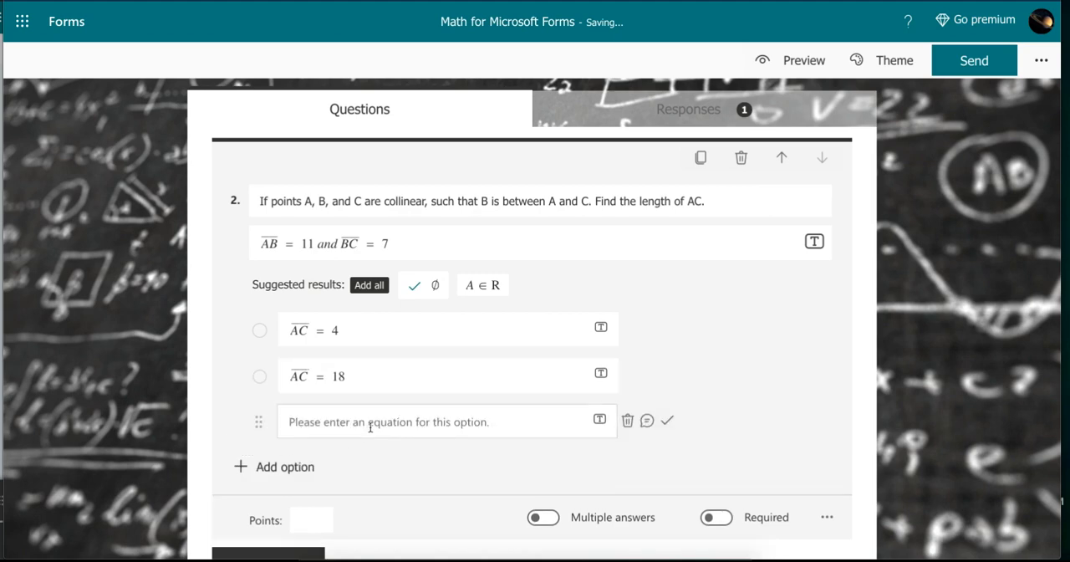
click(370, 422)
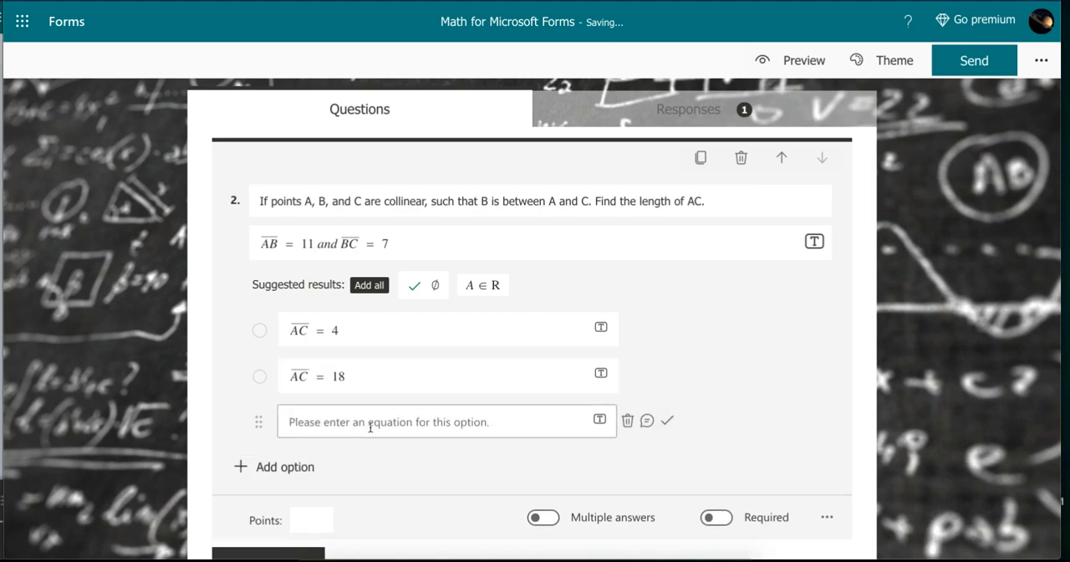
click(382, 421)
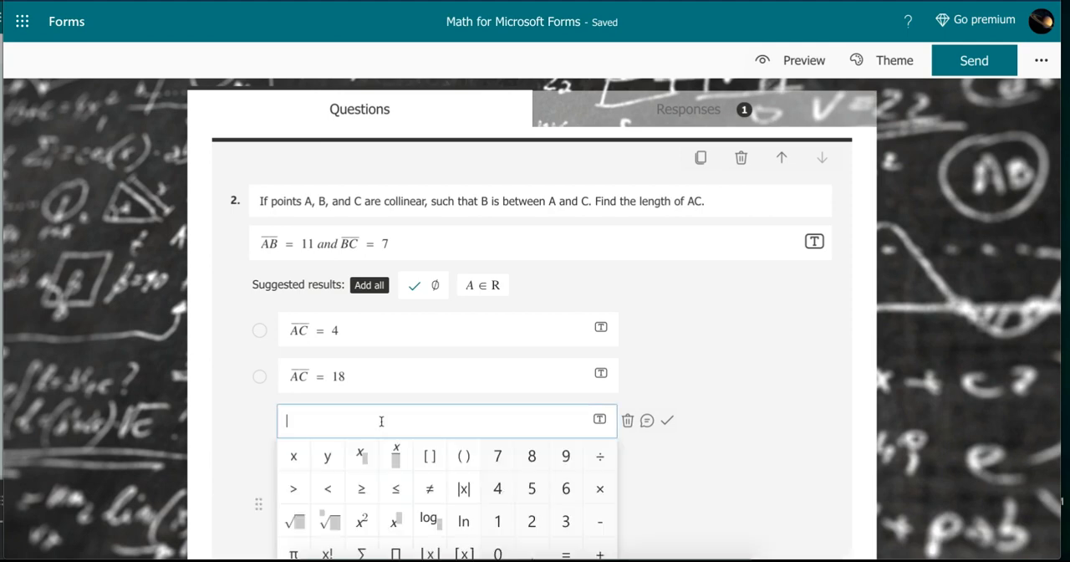
text(ar )
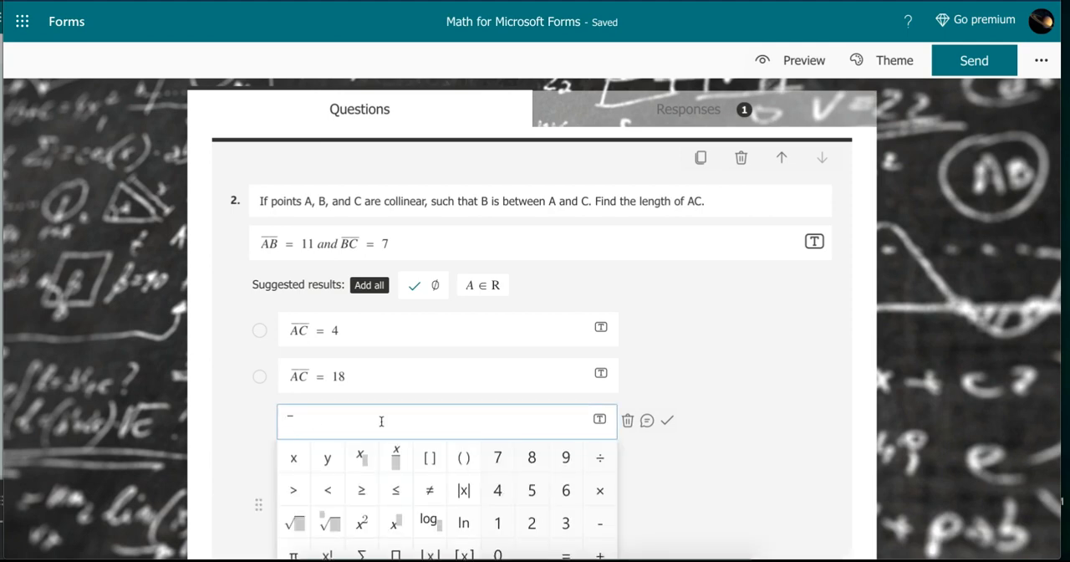
text(AC=77)
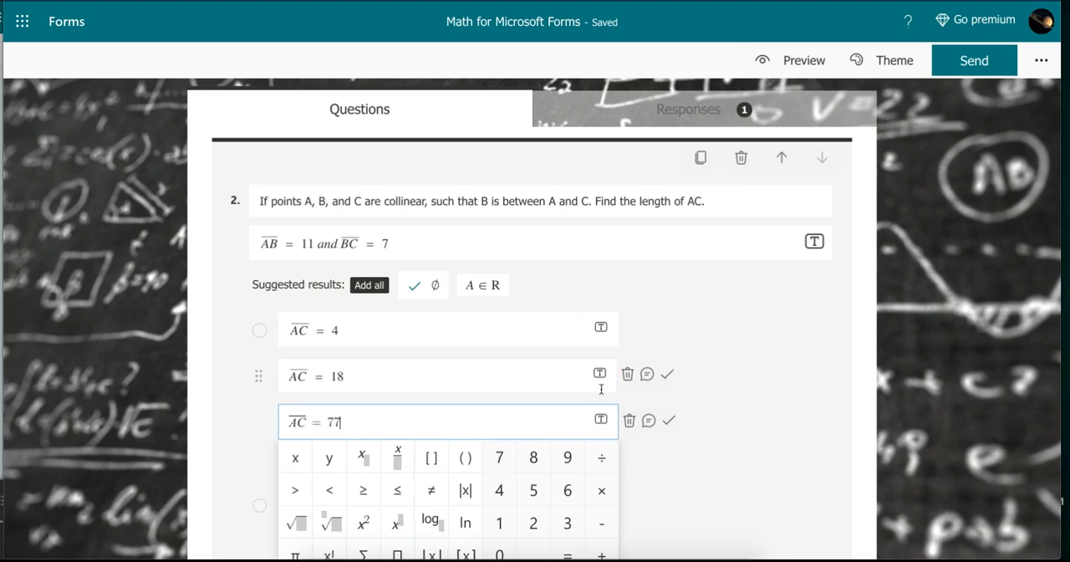
- Mark the AC = 18 option as the correct answer and remove the mark again
click(668, 377)
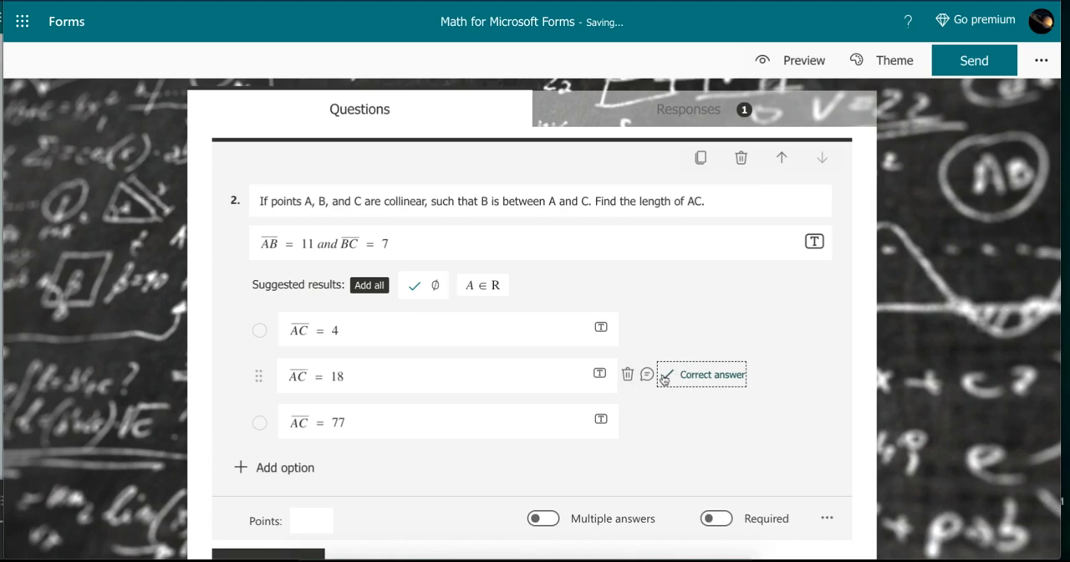
click(679, 374)
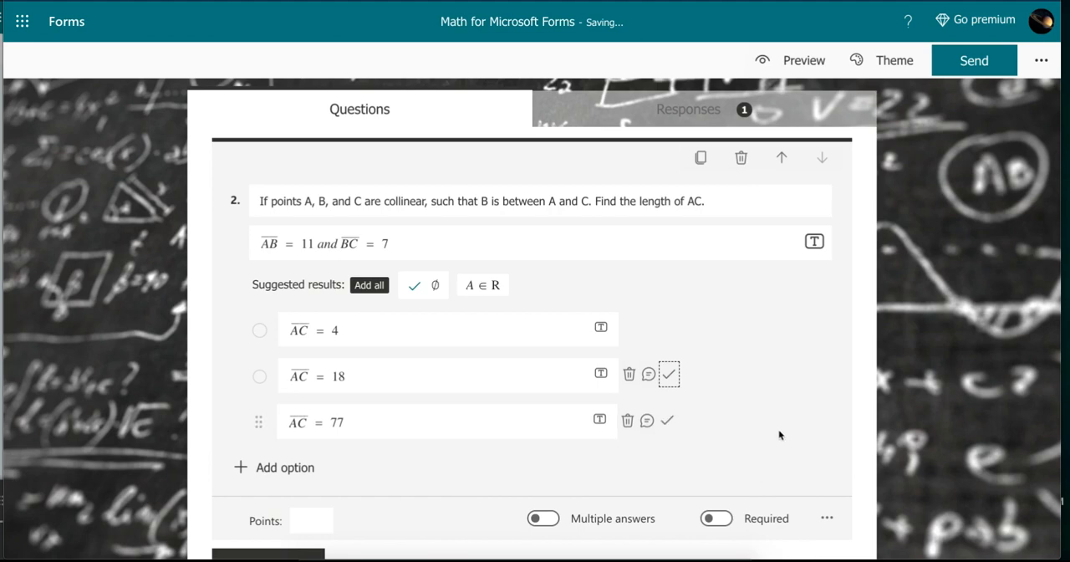
scroll(778, 433, down, 1)
scroll(779, 430, up, 1)
scroll(778, 430, down, 1)
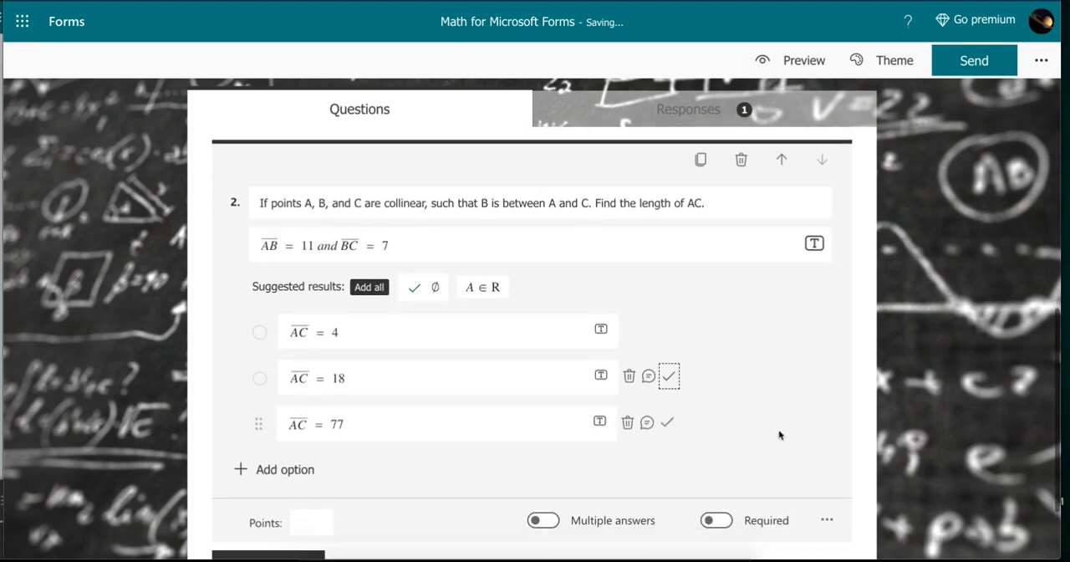
- Give question 2 a value of 1 point and make it required
scroll(466, 409, down, 1)
click(314, 429)
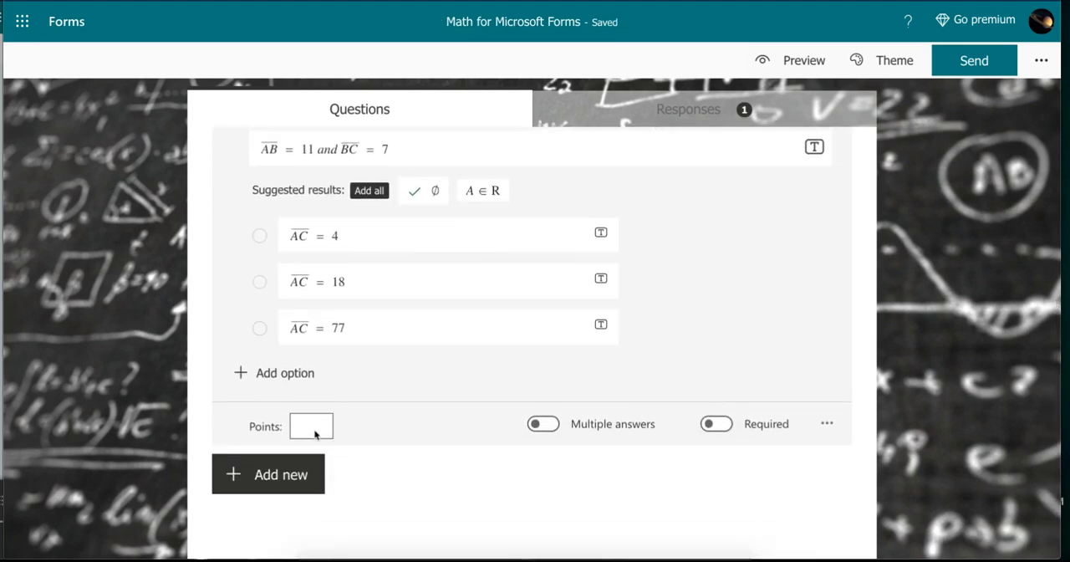
text(1)
click(717, 424)
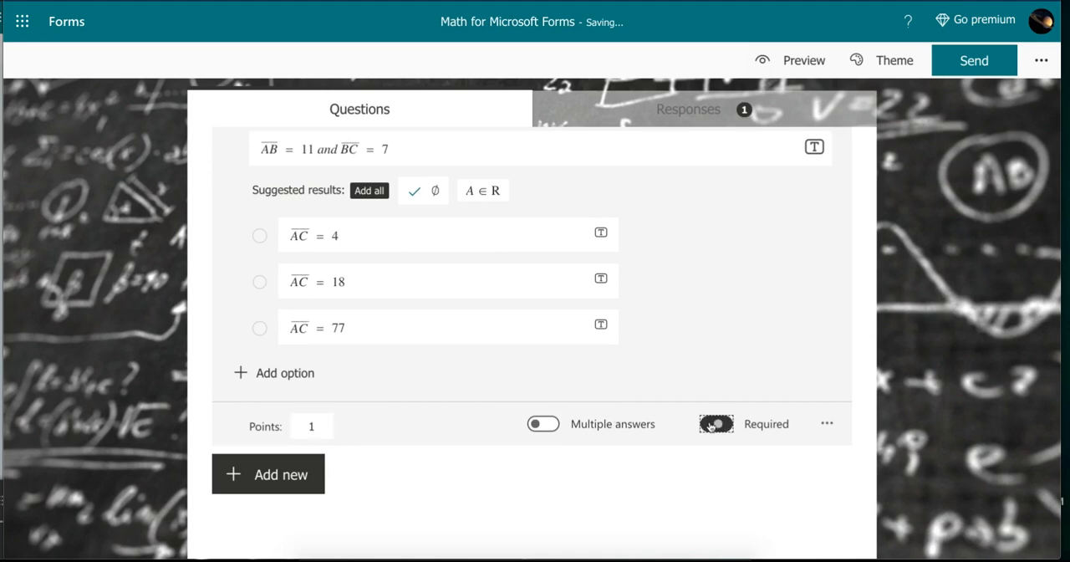
- Turn multiple answers on for question 2 and back off
scroll(653, 424, up, 1)
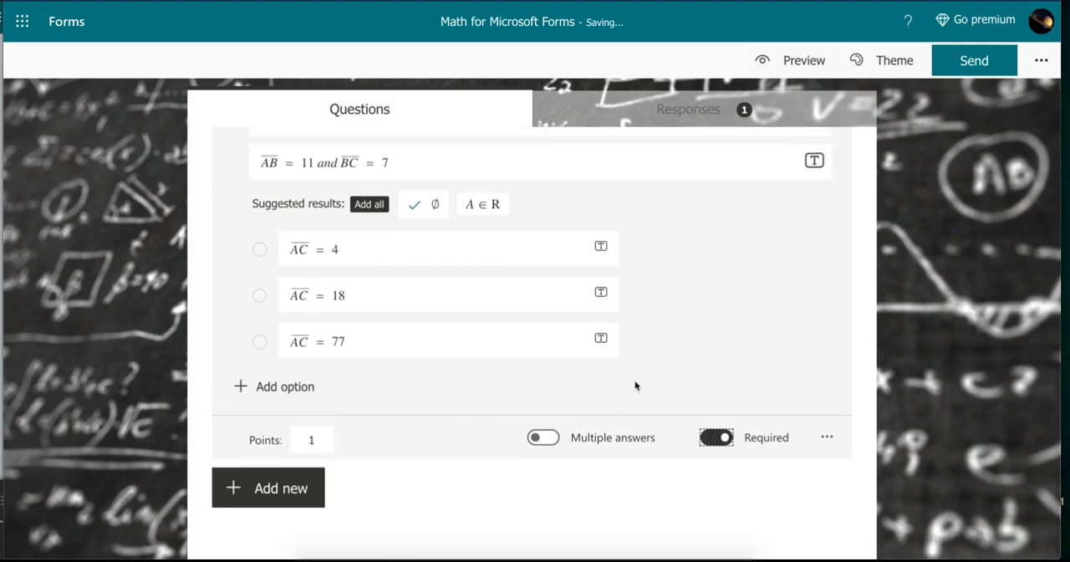
scroll(645, 383, up, 1)
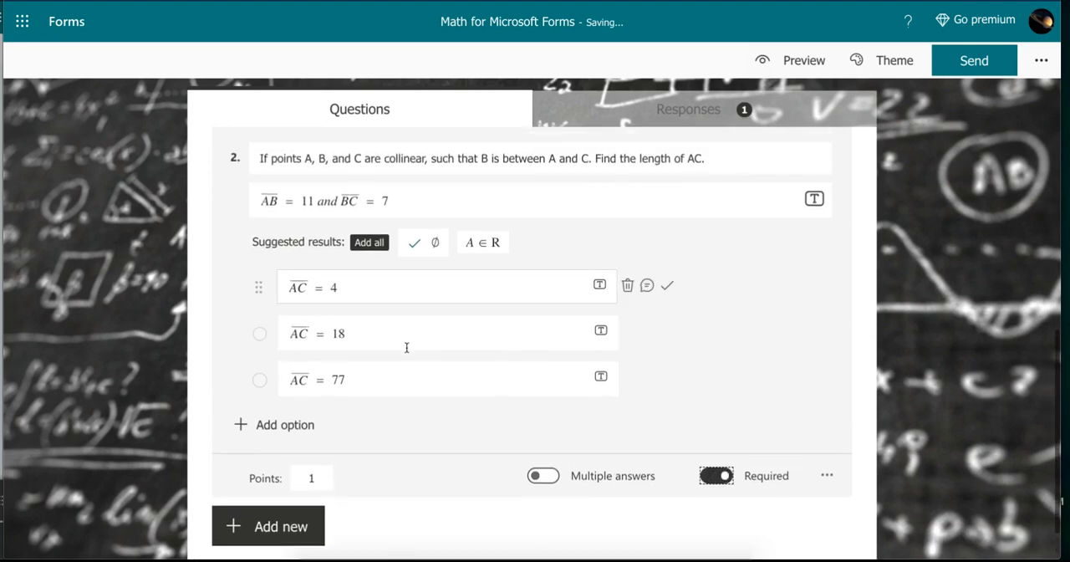
click(539, 479)
click(550, 478)
- Make question 1, the integral question, required
scroll(412, 430, up, 5)
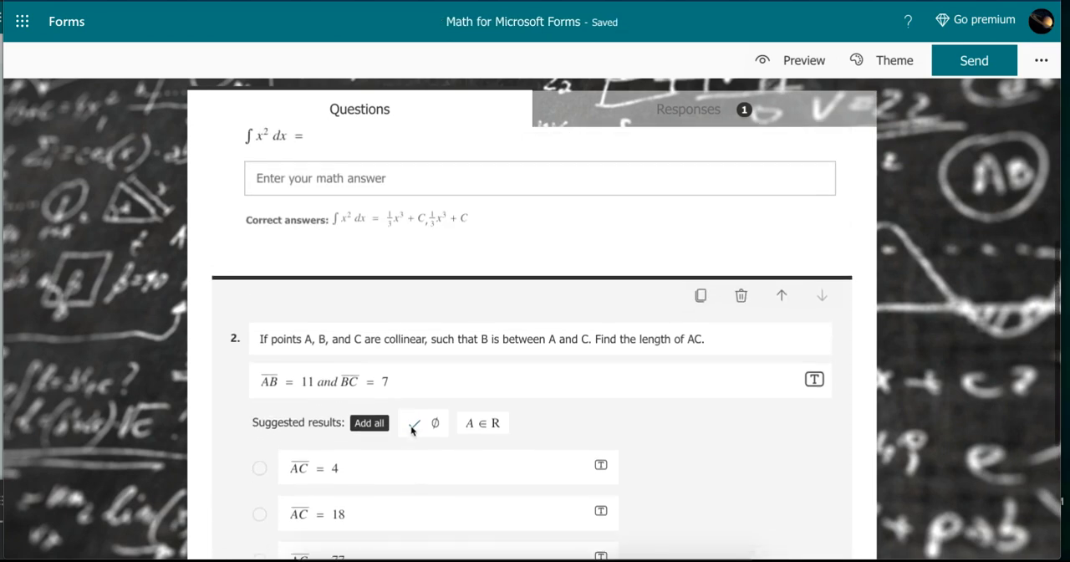
scroll(550, 354, up, 1)
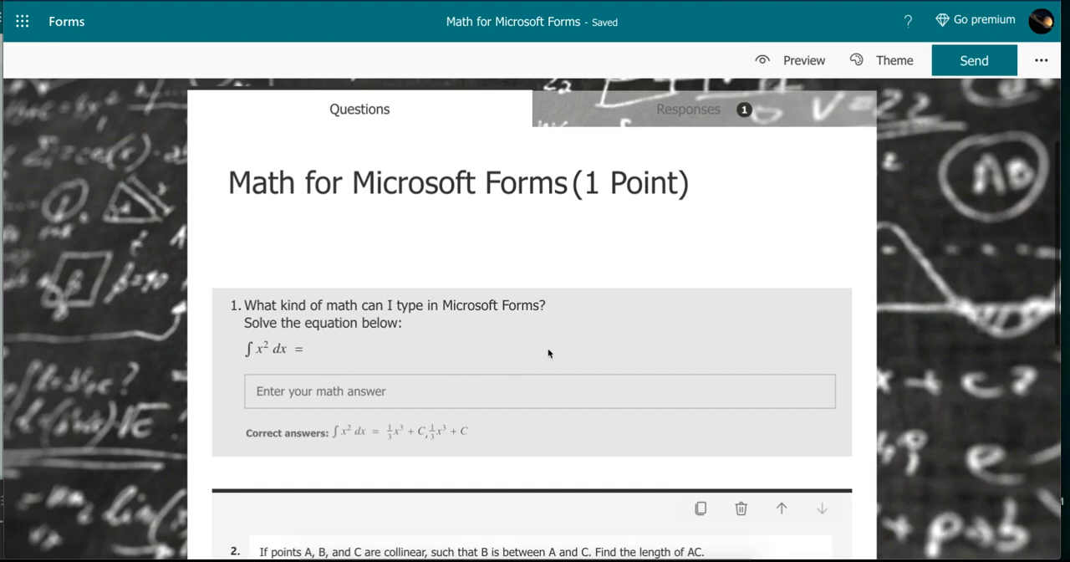
click(551, 355)
click(717, 475)
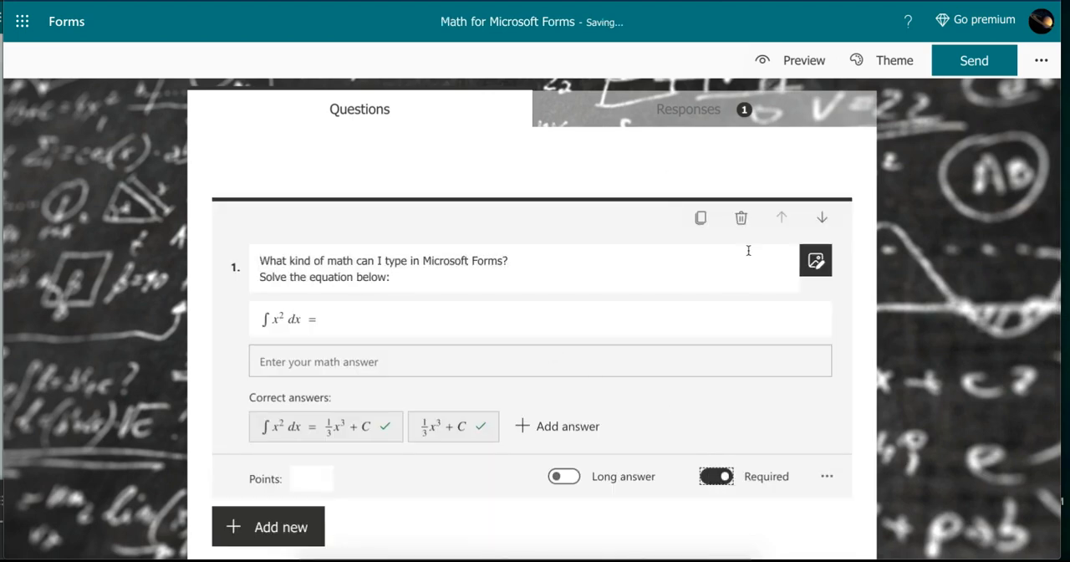
- Preview the form and enter x = ±√3 as the math answer to question 1
click(791, 60)
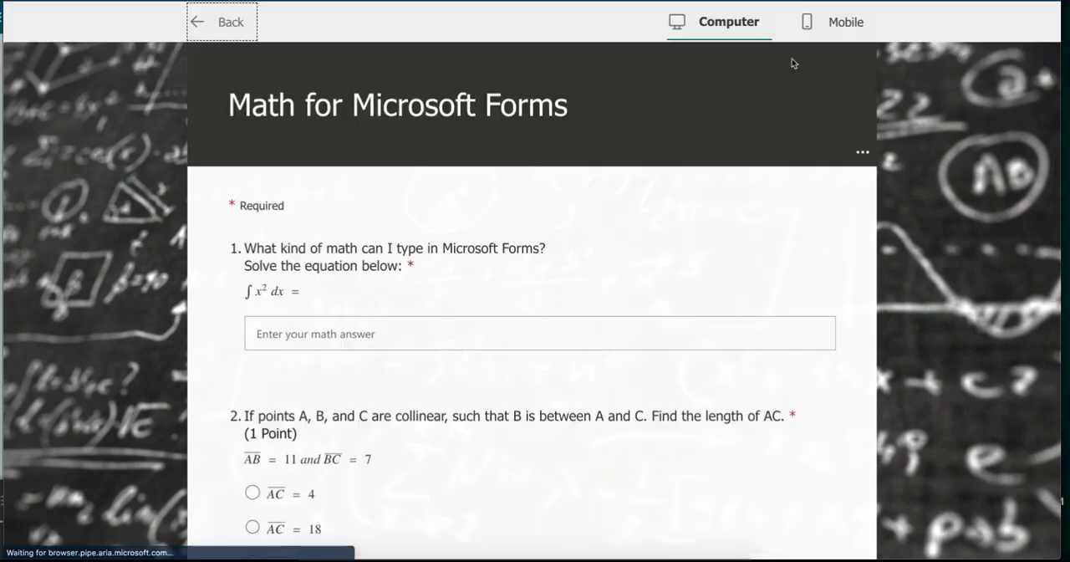
scroll(509, 226, down, 1)
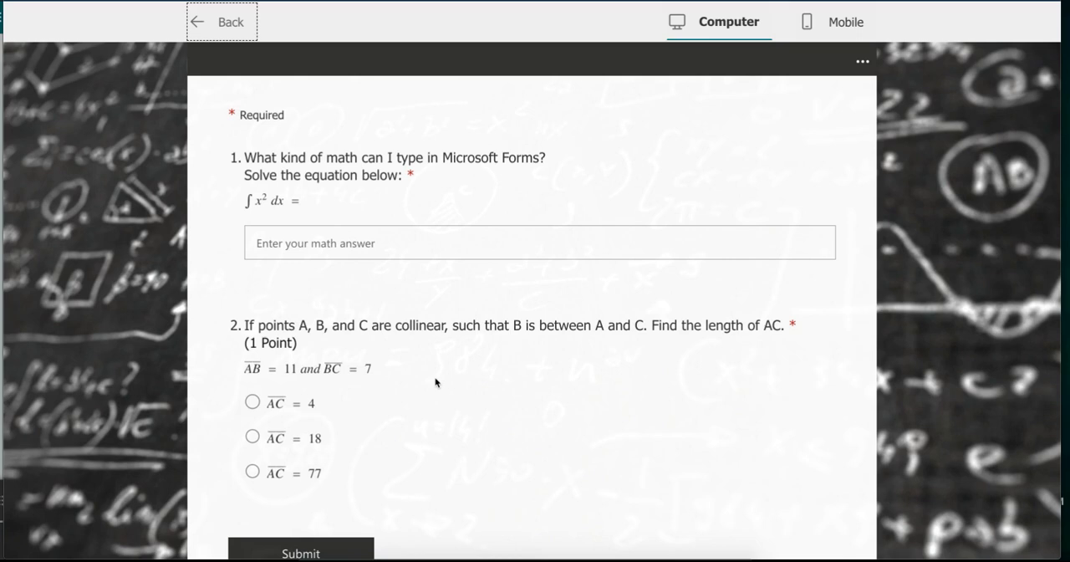
click(382, 246)
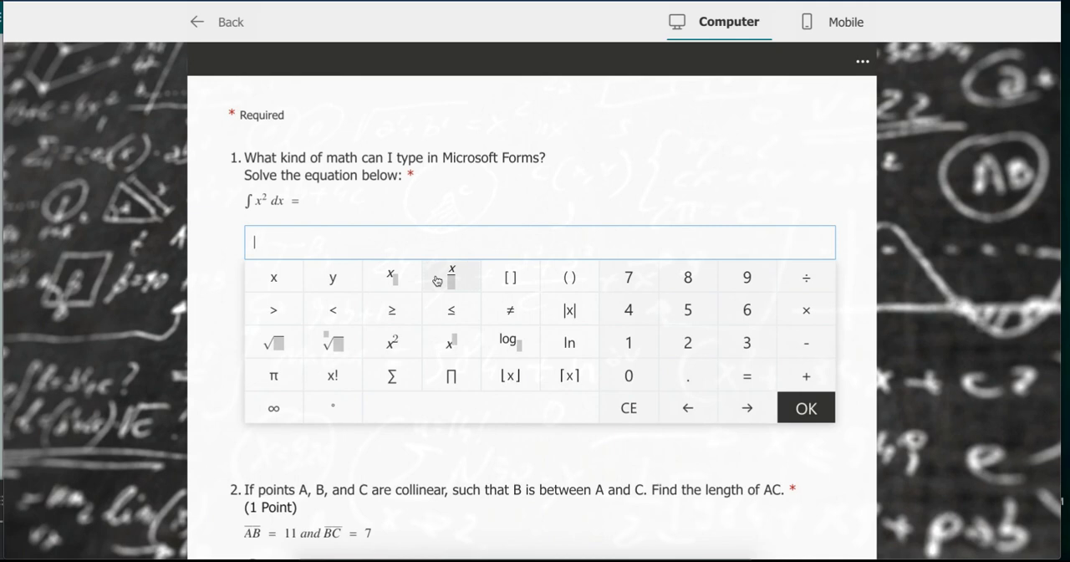
text(\pm)
key(BackSpace)
text(x=\pm )
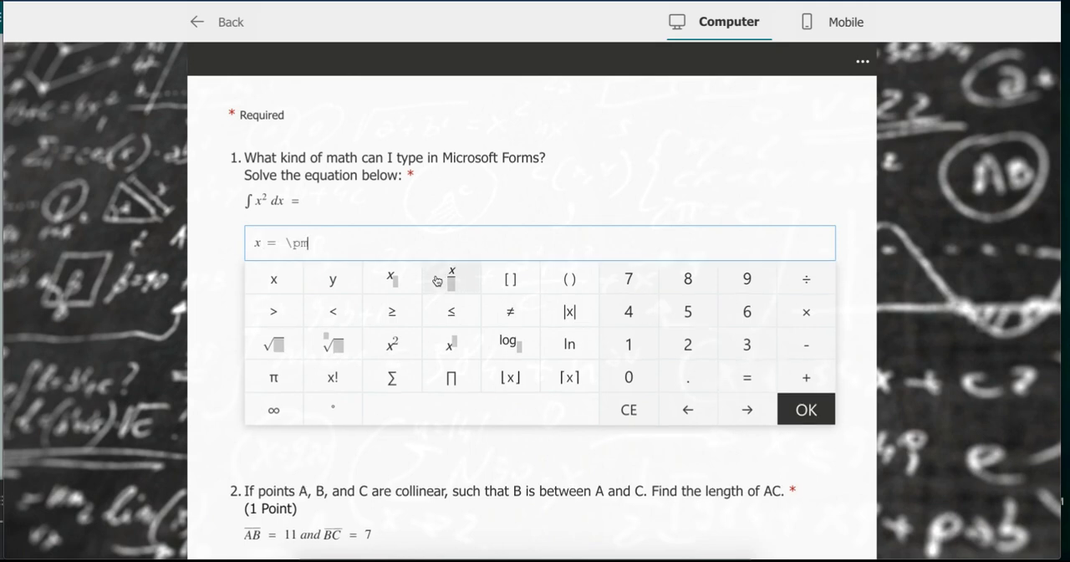
text(\sqrt)
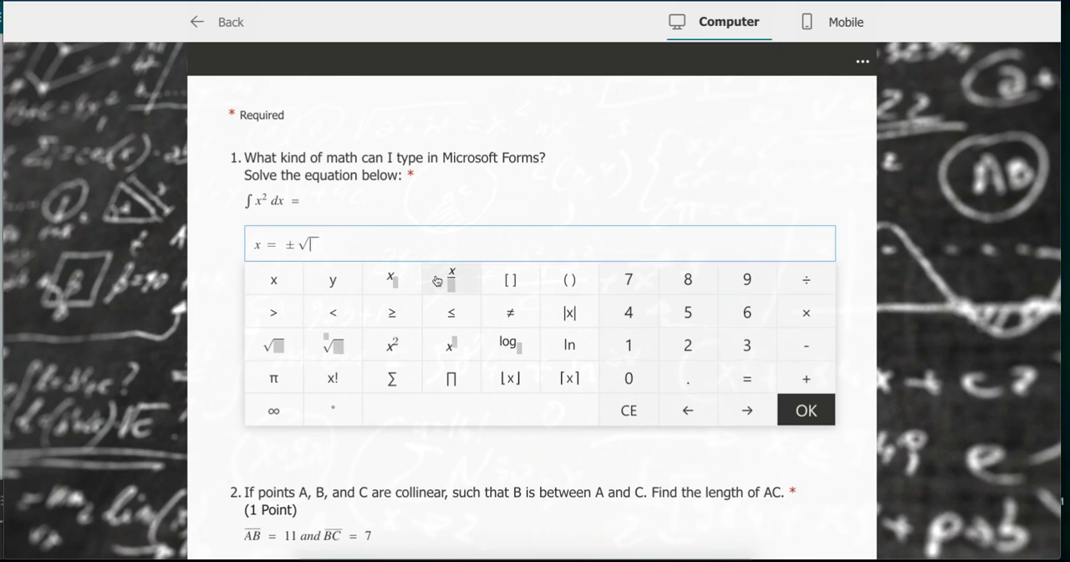
text( 3)
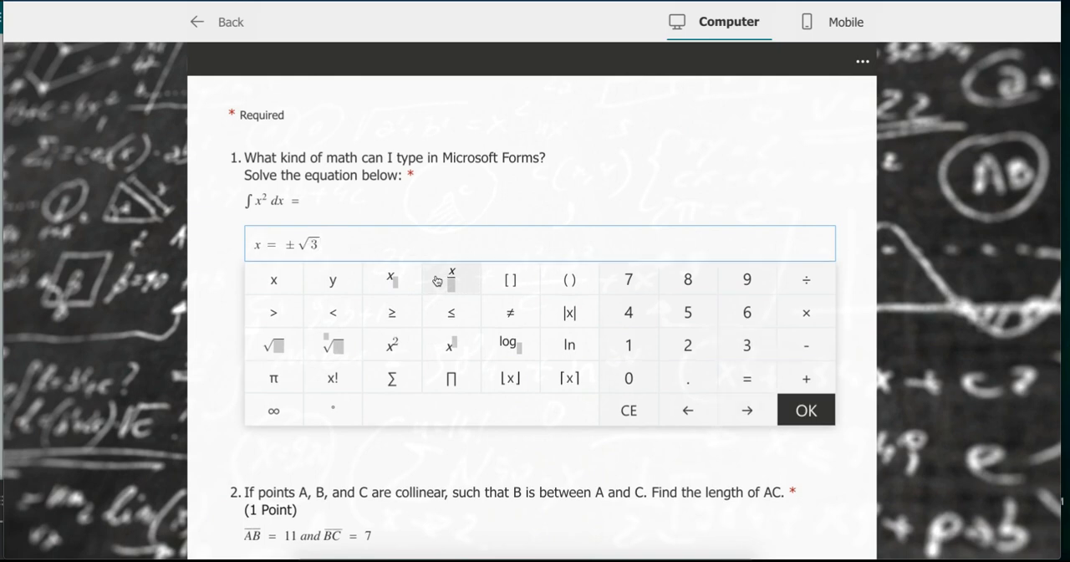